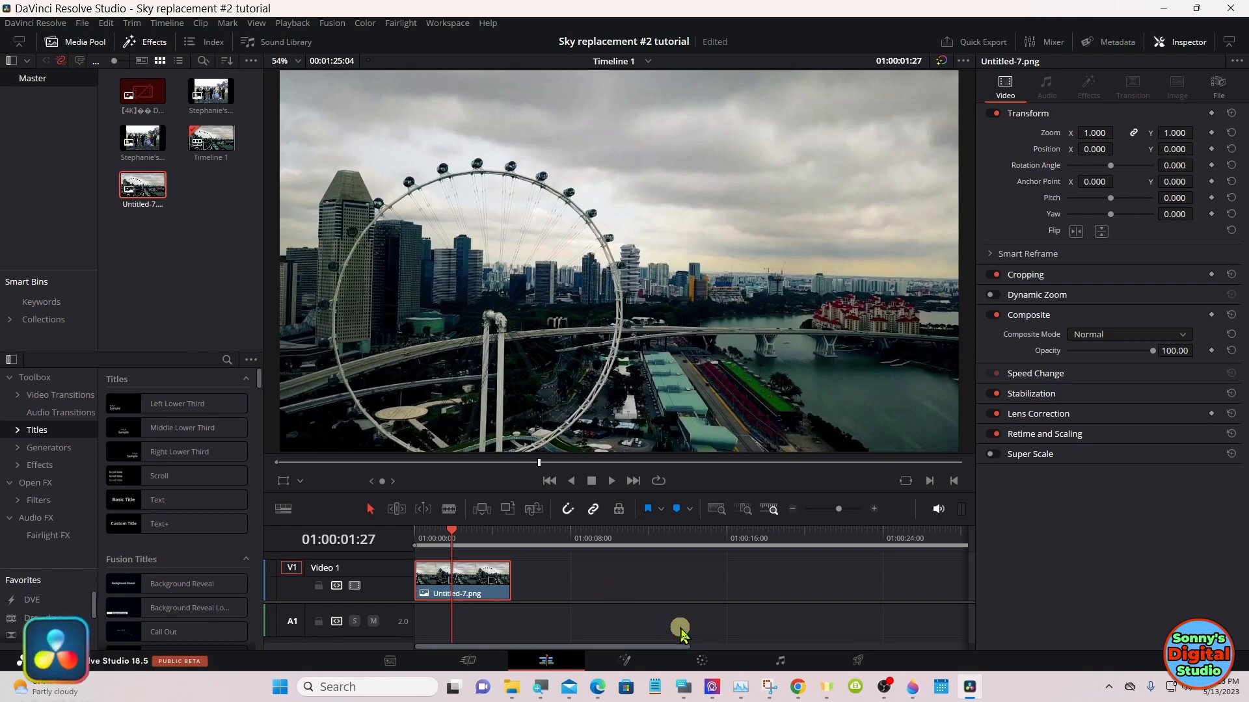
Step: Open the clip on the Color page and apply the Color Space Transform effect to node 01
{"action": "left_click", "coordinate": [704, 661]}
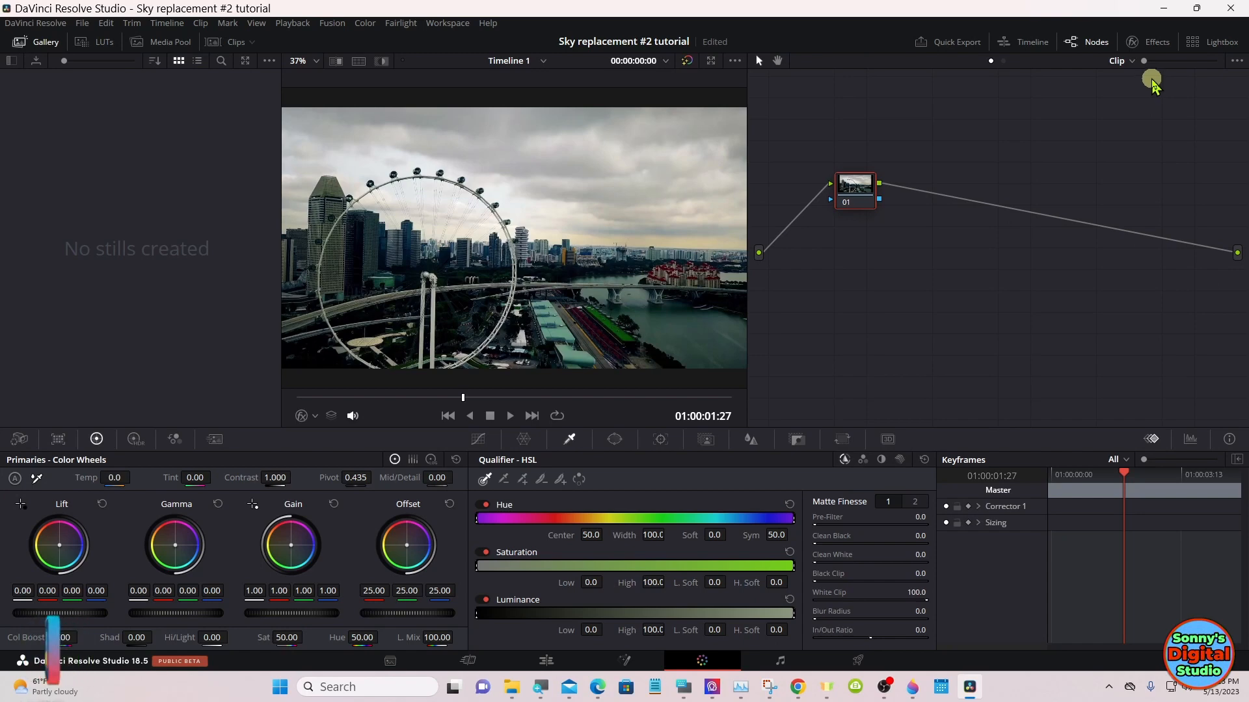
{"action": "left_click", "coordinate": [1161, 43]}
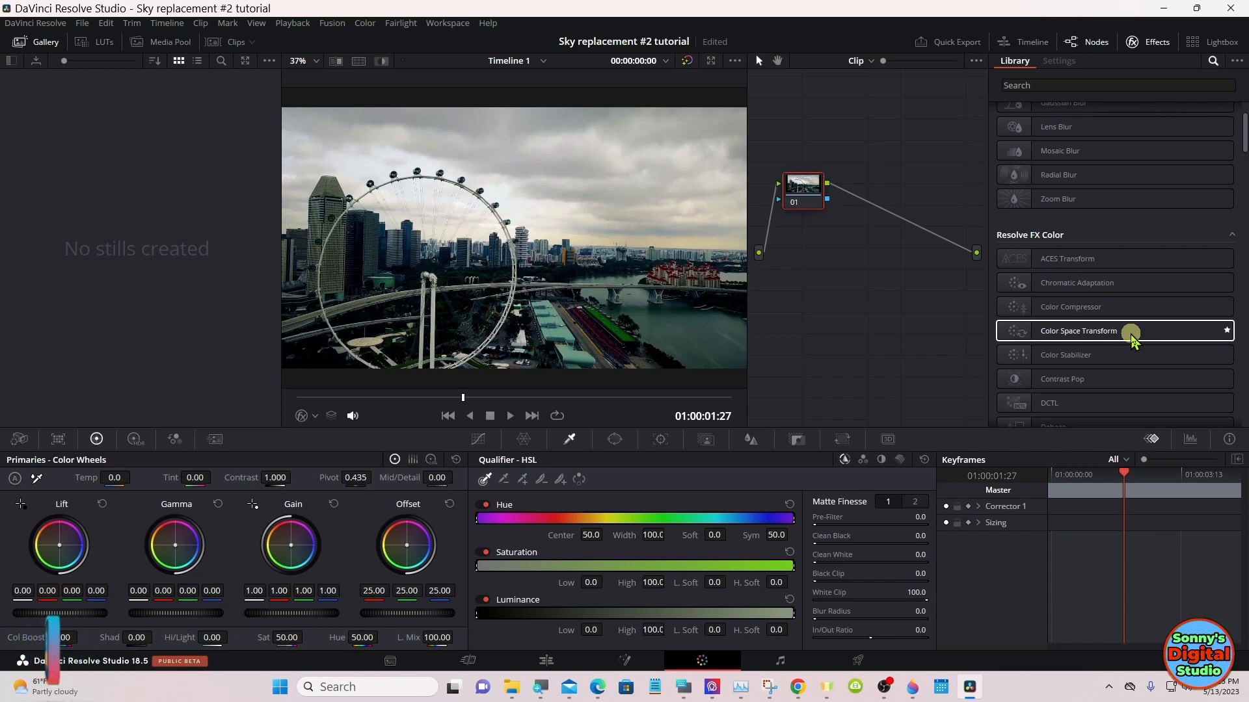
{"action": "left_click_drag", "start_coordinate": [1131, 335], "coordinate": [812, 201]}
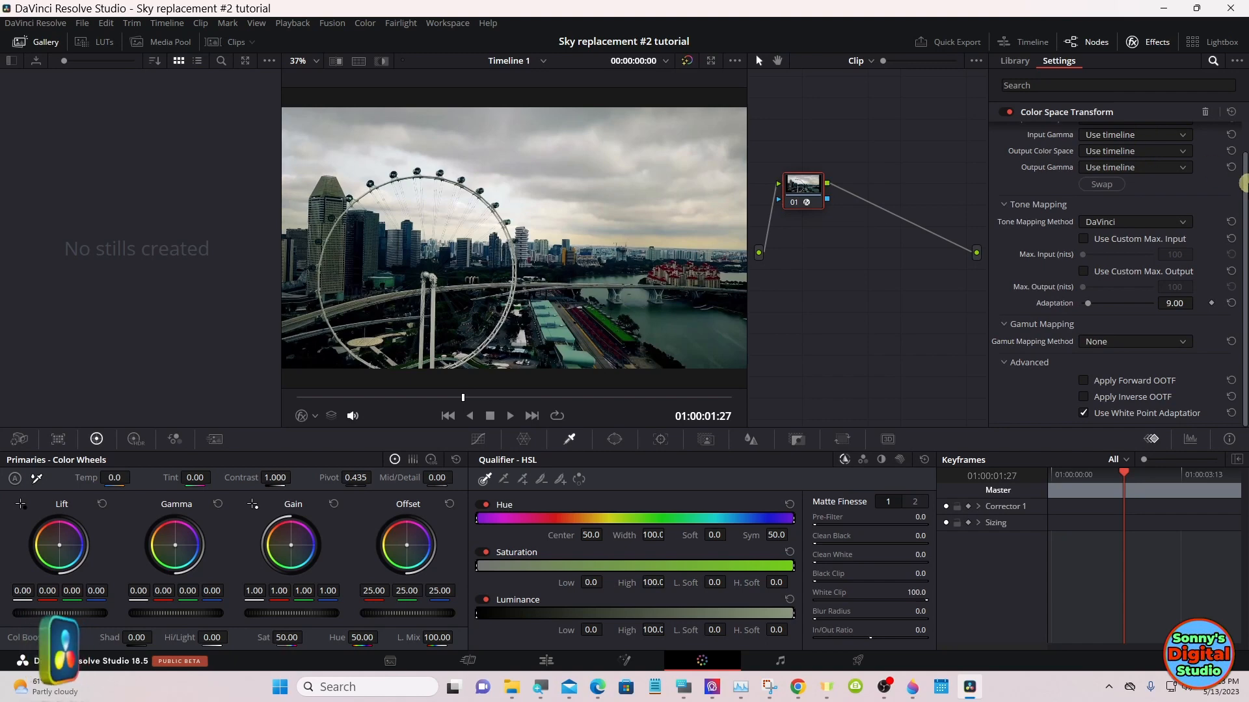
Step: Set the Color Space Transform's input color space to Rec.2020 and its input gamma to Rec.2100 HLG
{"action": "scroll", "coordinate": [1243, 184], "scroll_direction": "up", "scroll_amount": 1}
{"action": "left_click_drag", "start_coordinate": [1243, 184], "coordinate": [1242, 158]}
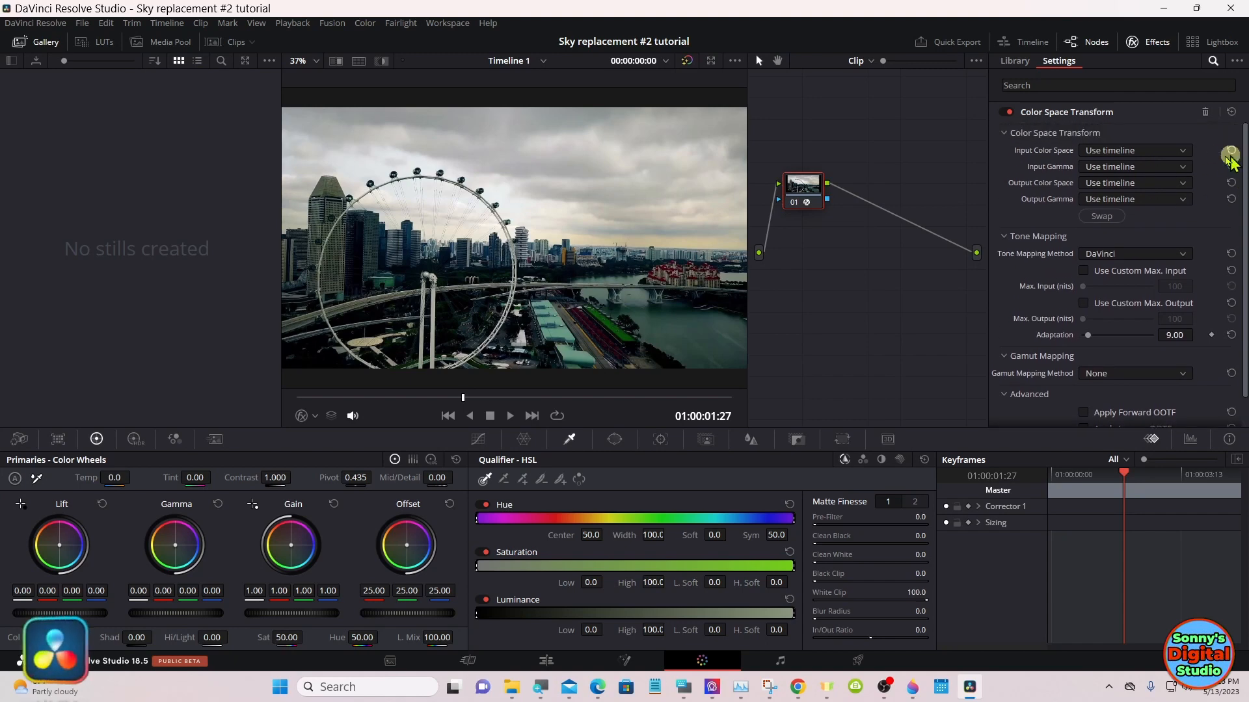
{"action": "left_click", "coordinate": [1157, 155]}
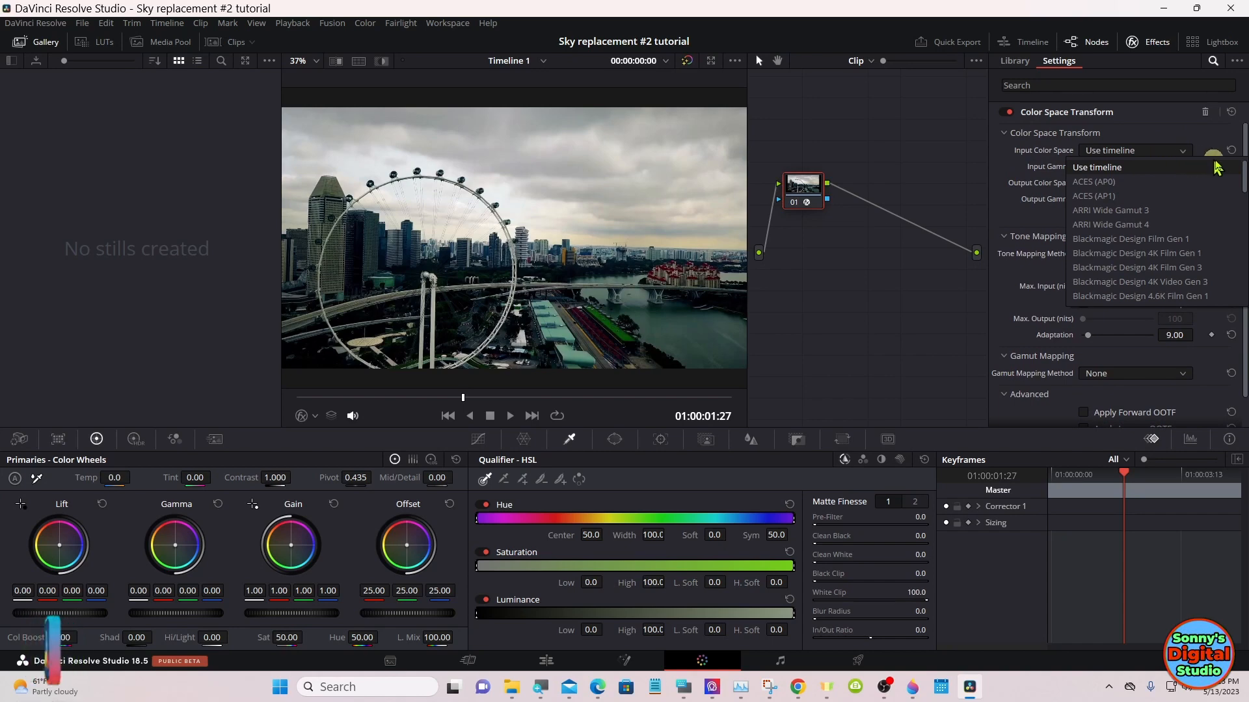
{"action": "left_click_drag", "start_coordinate": [1244, 170], "coordinate": [1243, 256]}
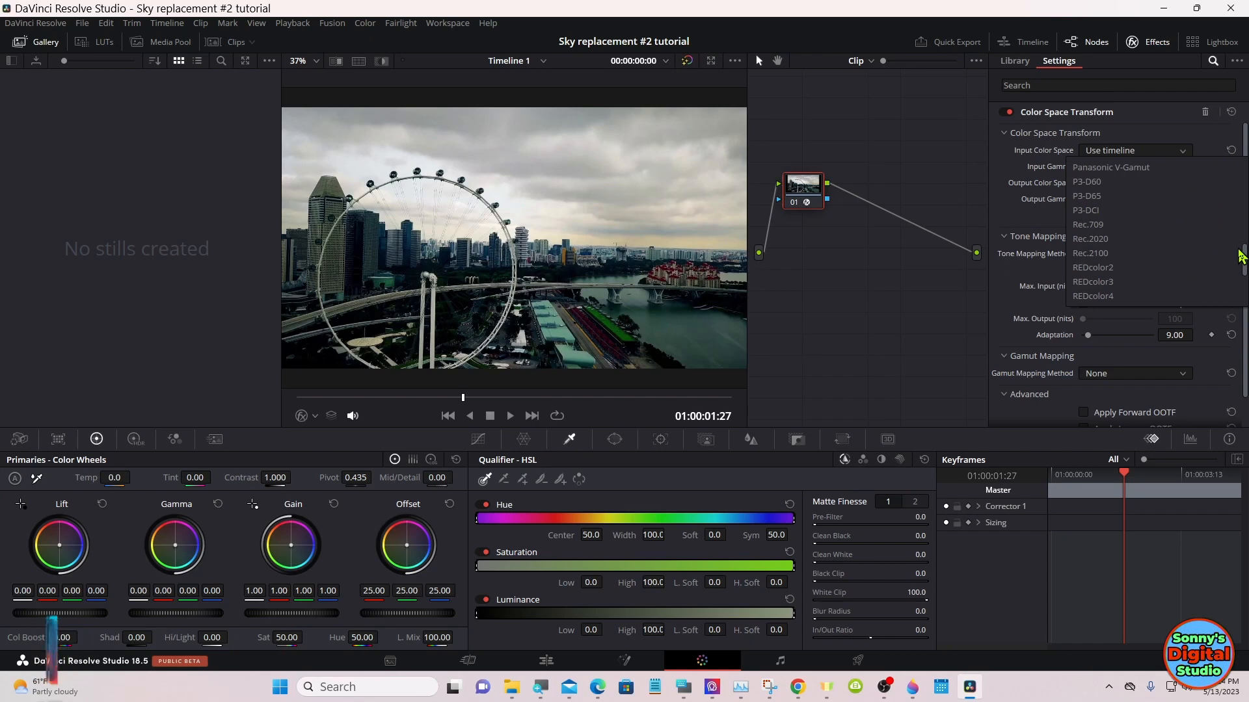
{"action": "left_click", "coordinate": [1116, 241]}
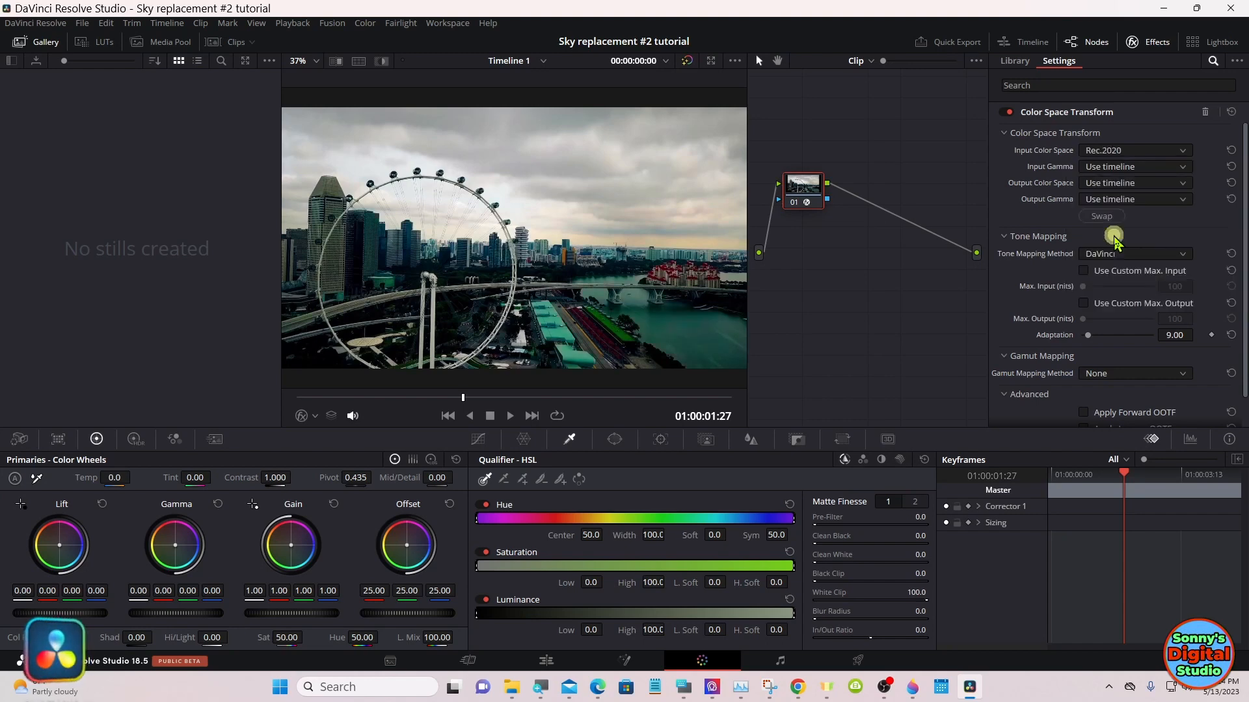
{"action": "left_click", "coordinate": [1164, 168]}
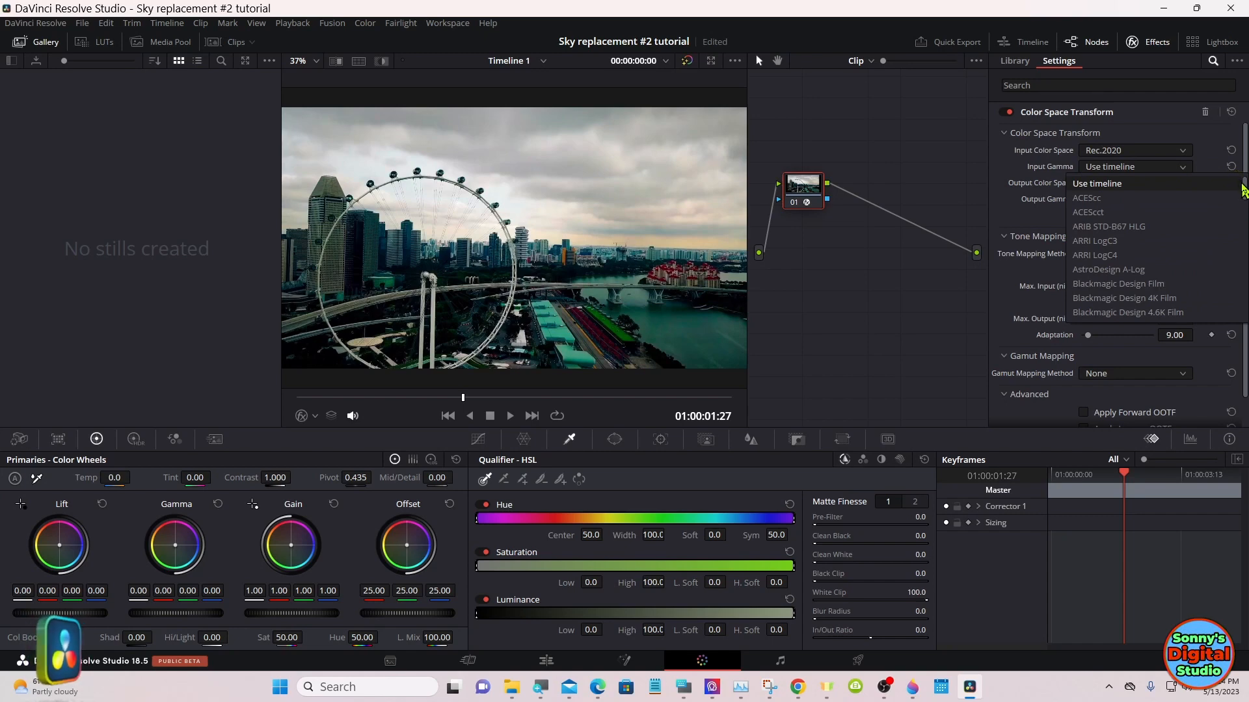
{"action": "left_click_drag", "start_coordinate": [1240, 184], "coordinate": [1236, 266]}
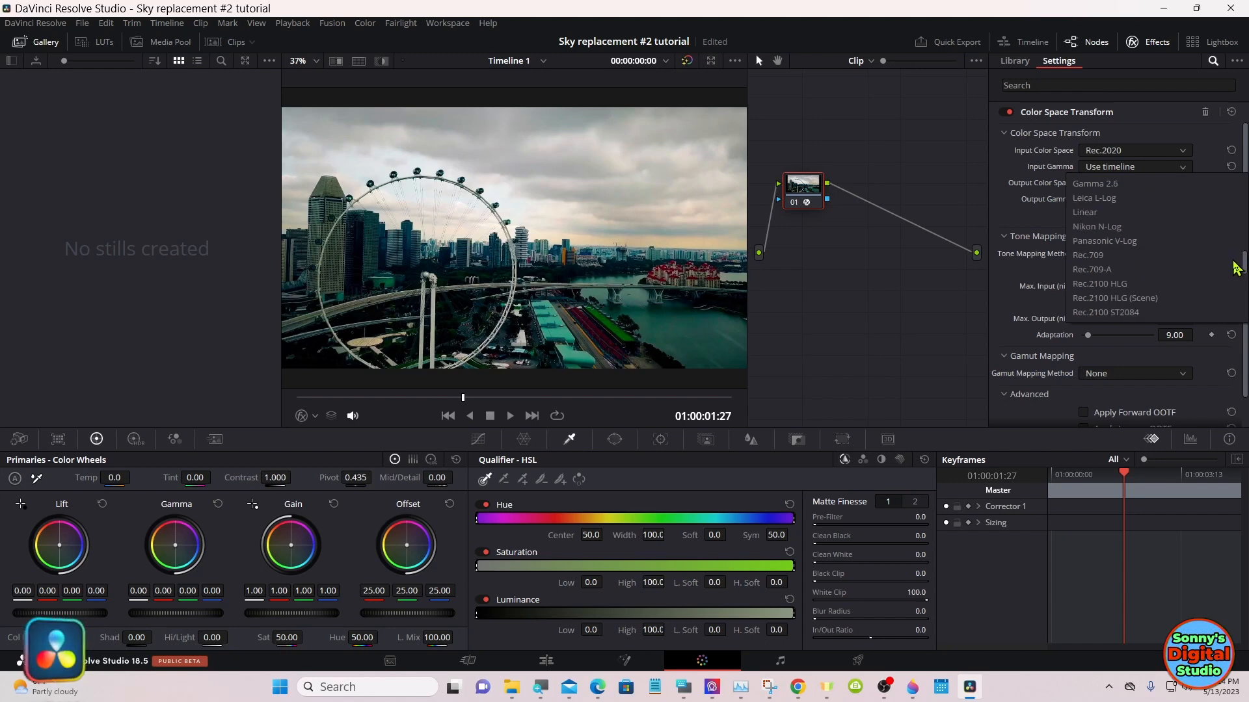
{"action": "left_click", "coordinate": [1151, 285]}
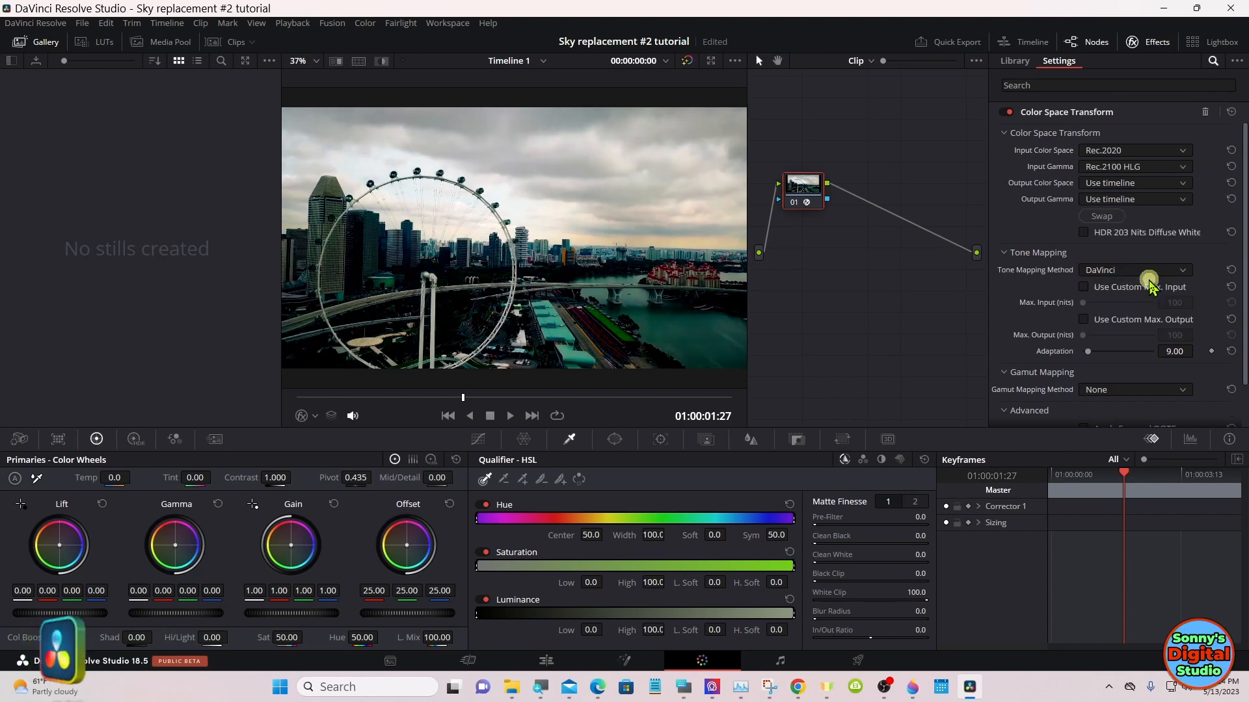
Step: Set the Color Space Transform's output color space and output gamma both to Rec.709
{"action": "left_click", "coordinate": [1151, 182]}
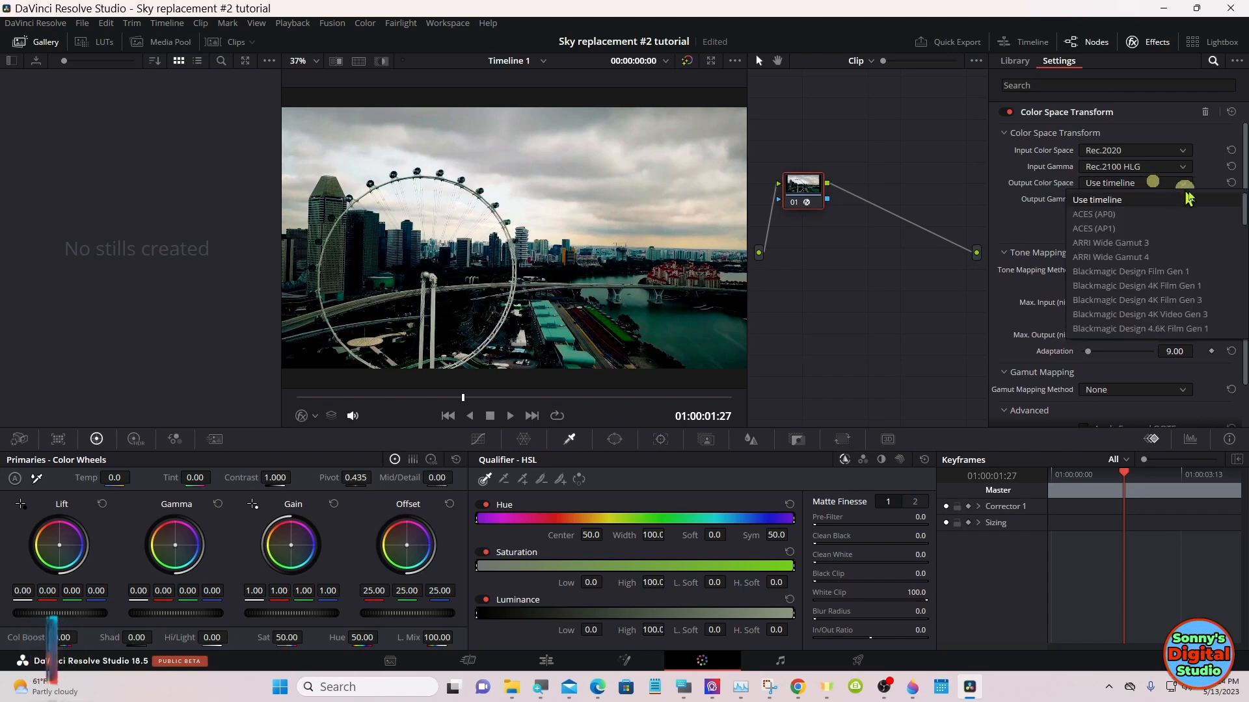
{"action": "left_click_drag", "start_coordinate": [1244, 209], "coordinate": [1240, 290]}
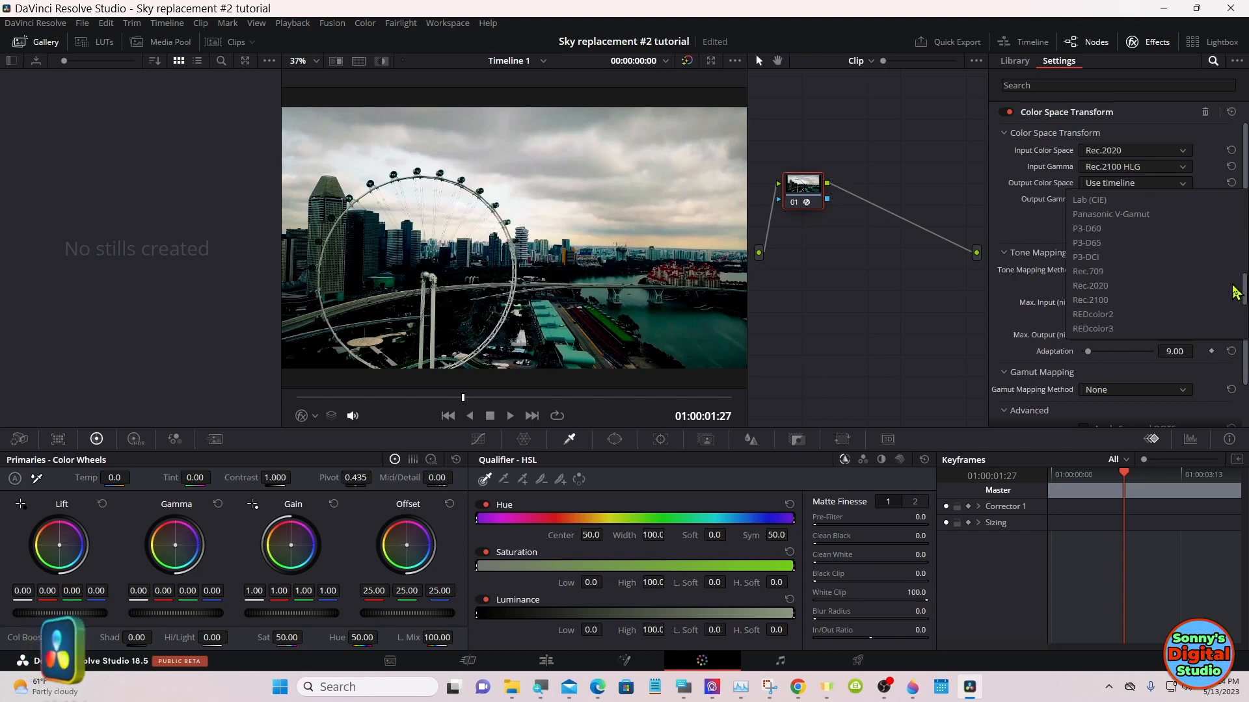
{"action": "left_click", "coordinate": [1117, 273]}
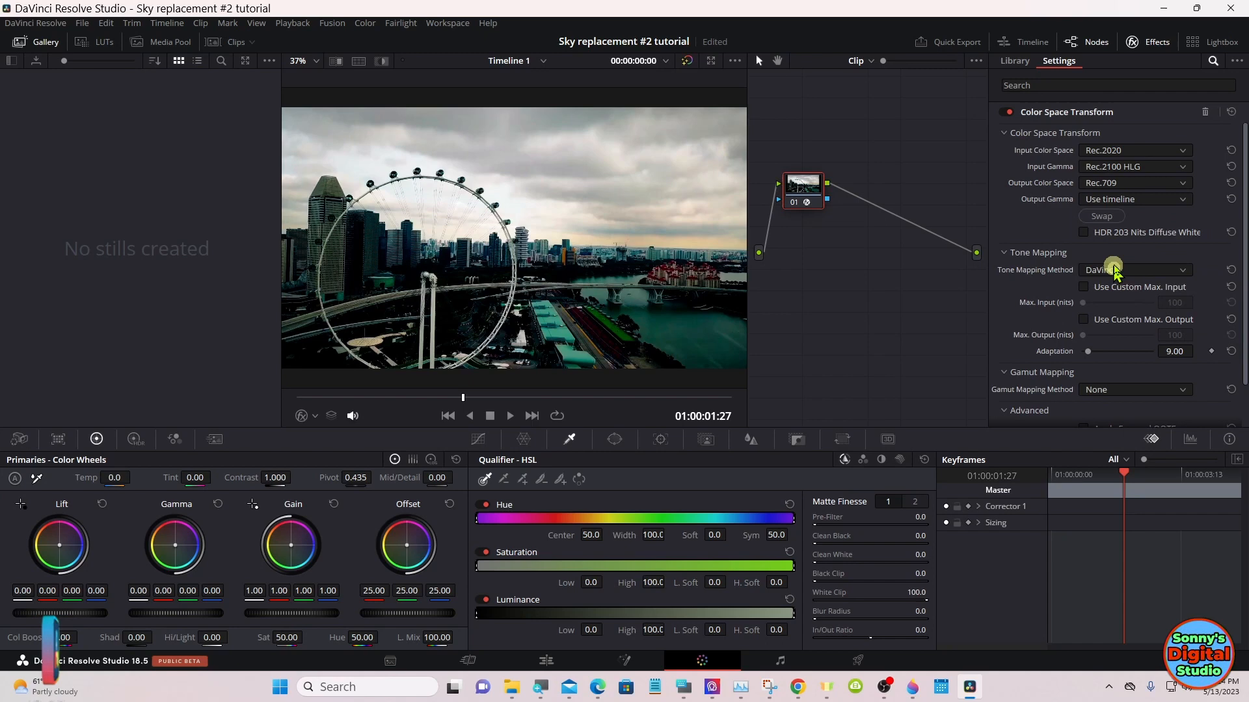
{"action": "left_click", "coordinate": [1136, 201]}
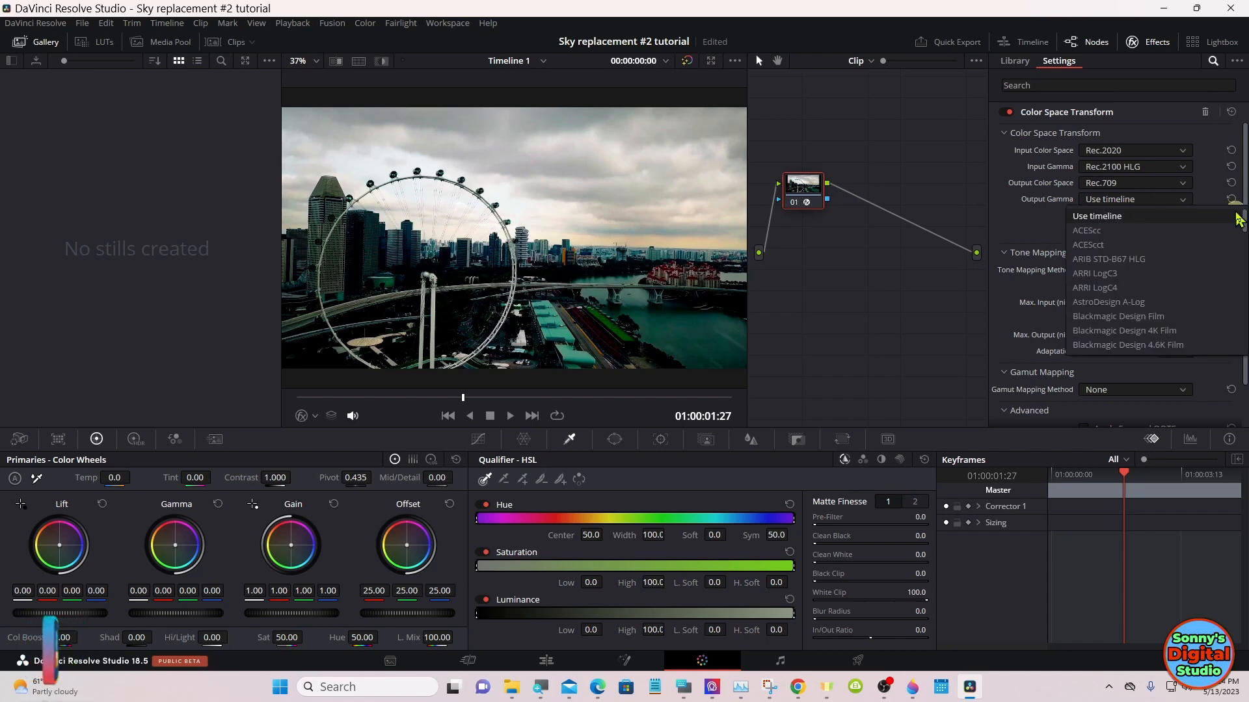
{"action": "left_click_drag", "start_coordinate": [1243, 218], "coordinate": [1242, 299]}
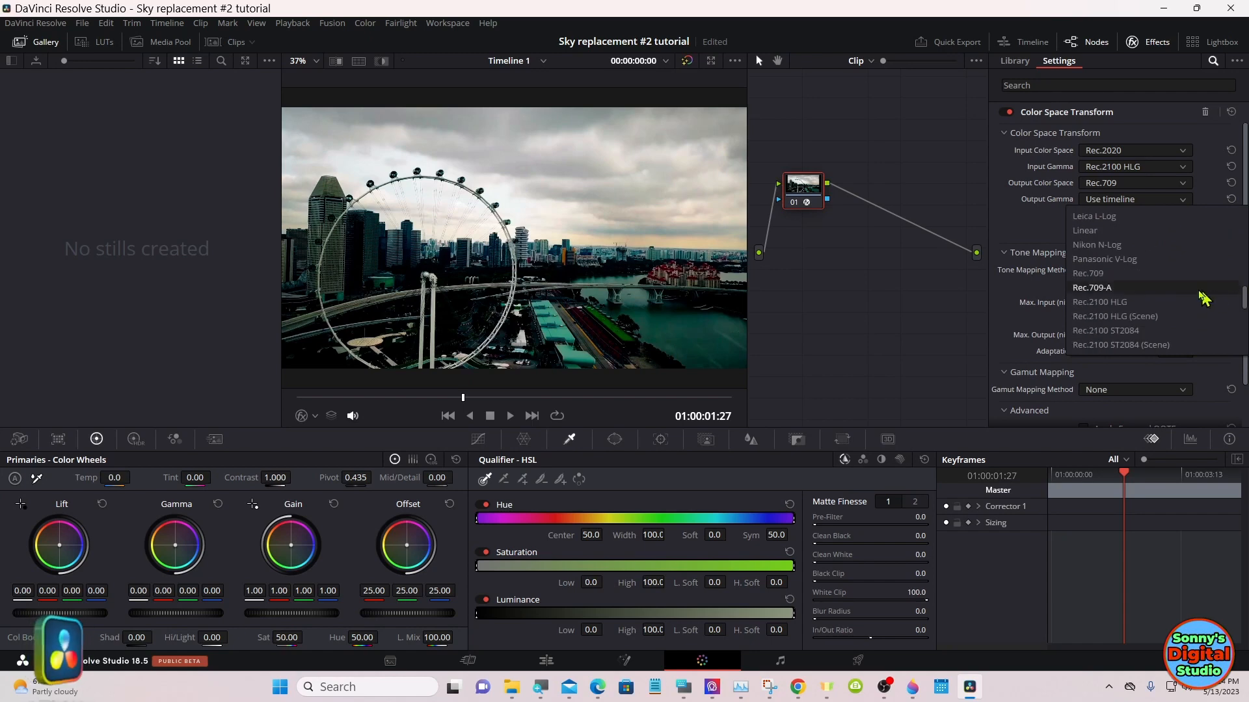
{"action": "left_click", "coordinate": [1125, 273]}
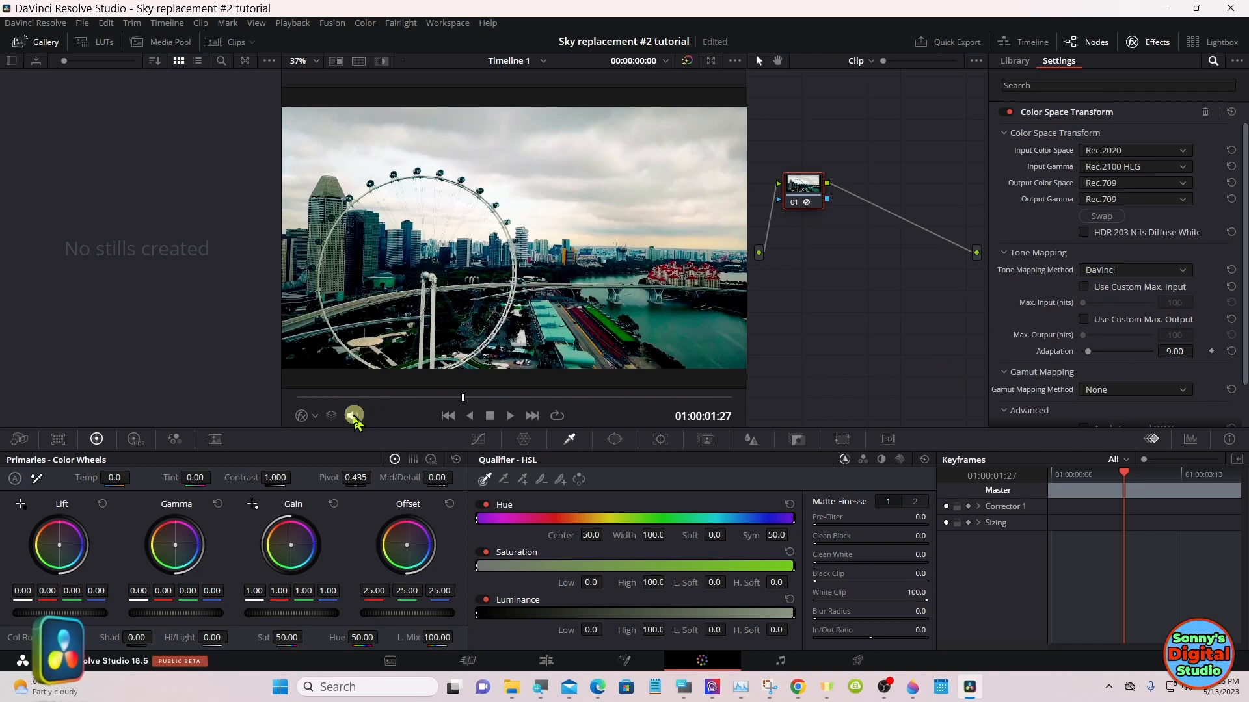
Step: Set the viewer's on-screen control mode to Qualifier
{"action": "left_click", "coordinate": [318, 418]}
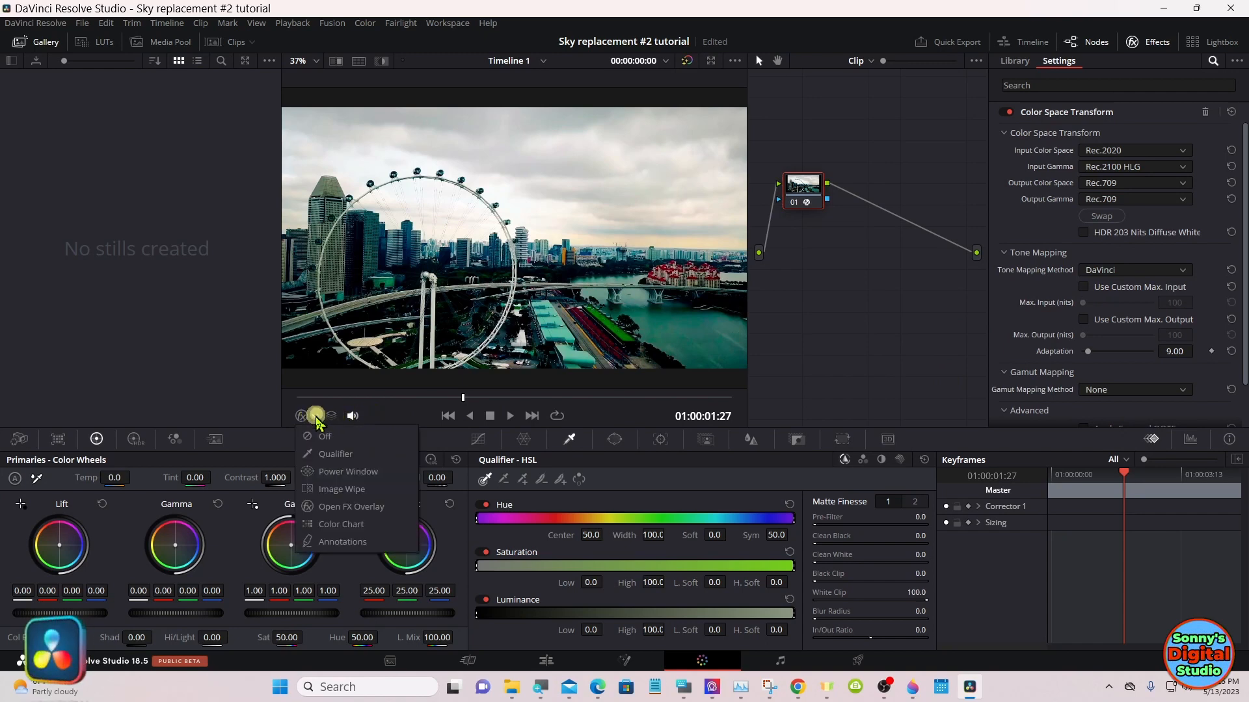
{"action": "left_click", "coordinate": [325, 454]}
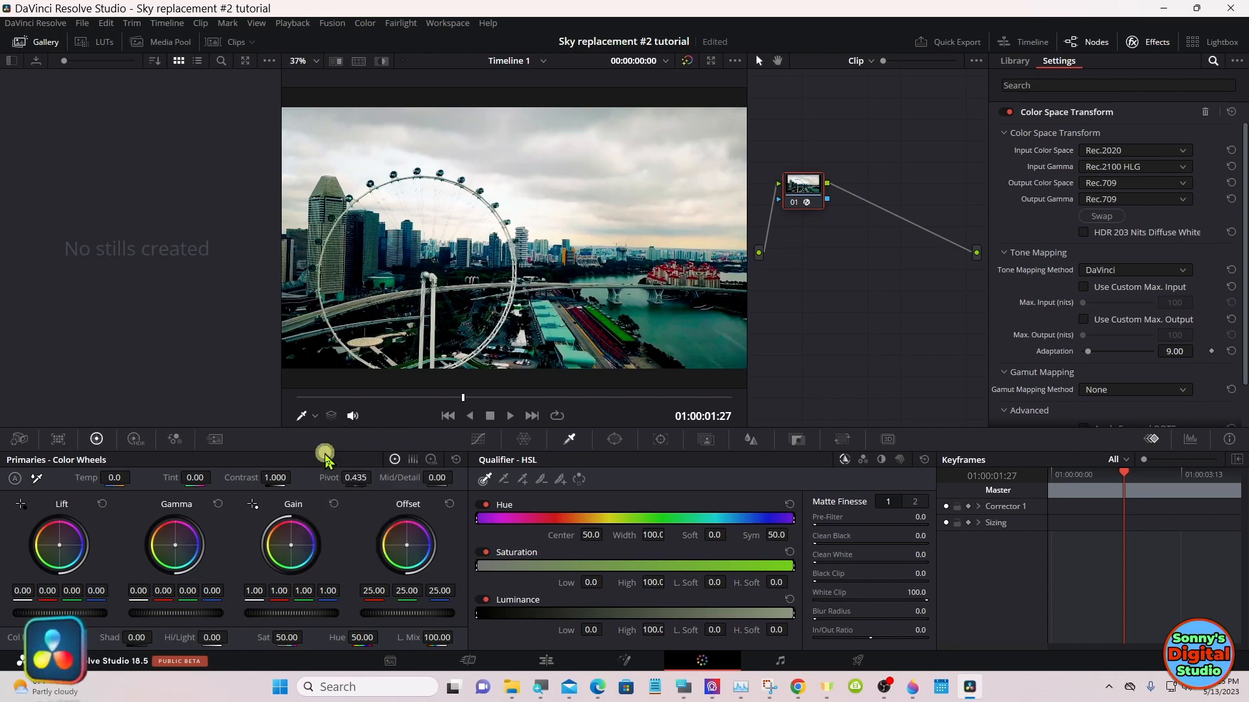
{"action": "left_click", "coordinate": [315, 417]}
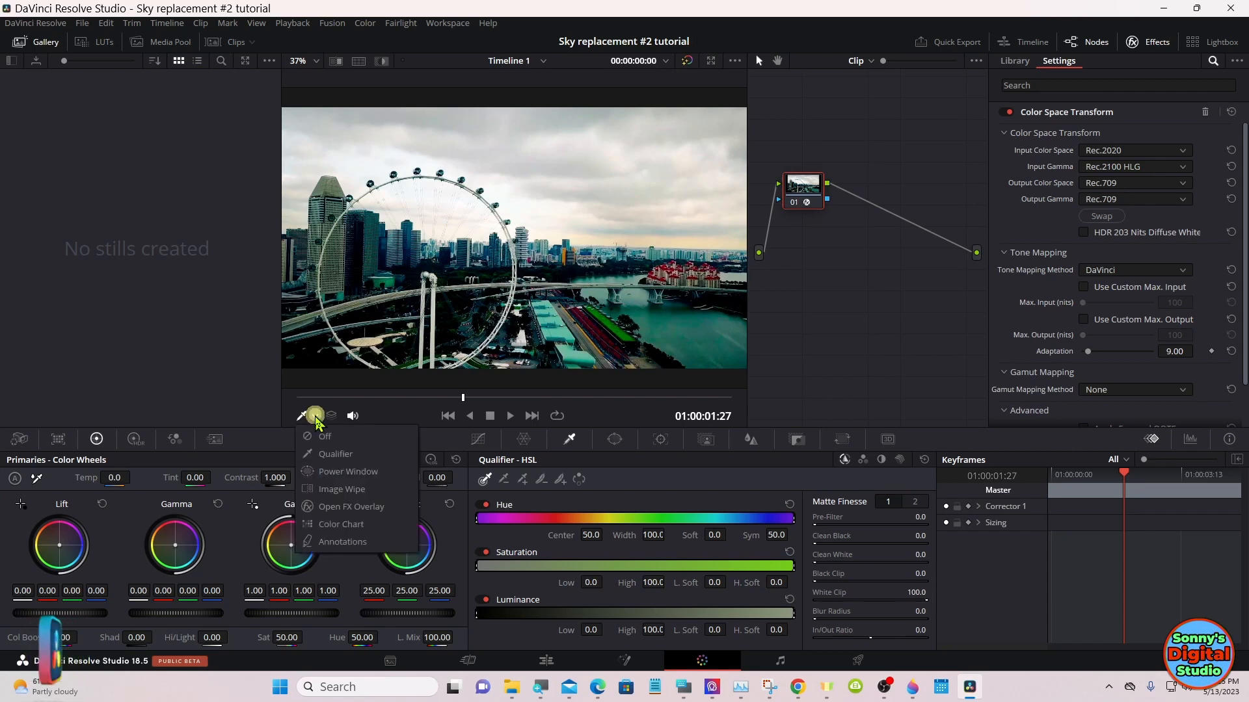
{"action": "left_click", "coordinate": [333, 455]}
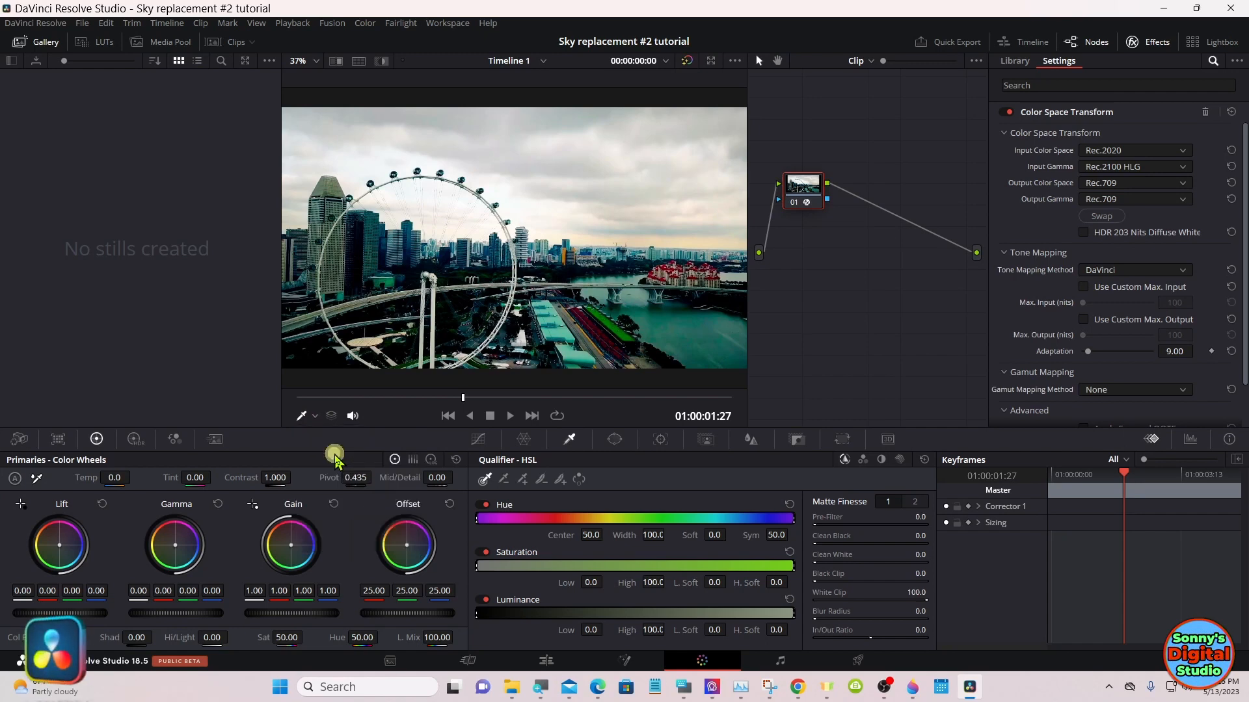
Step: Add a serial node after node 01 and key the cloudy sky on it with a 3D qualifier stroke running across the sky
{"action": "right_click", "coordinate": [806, 190]}
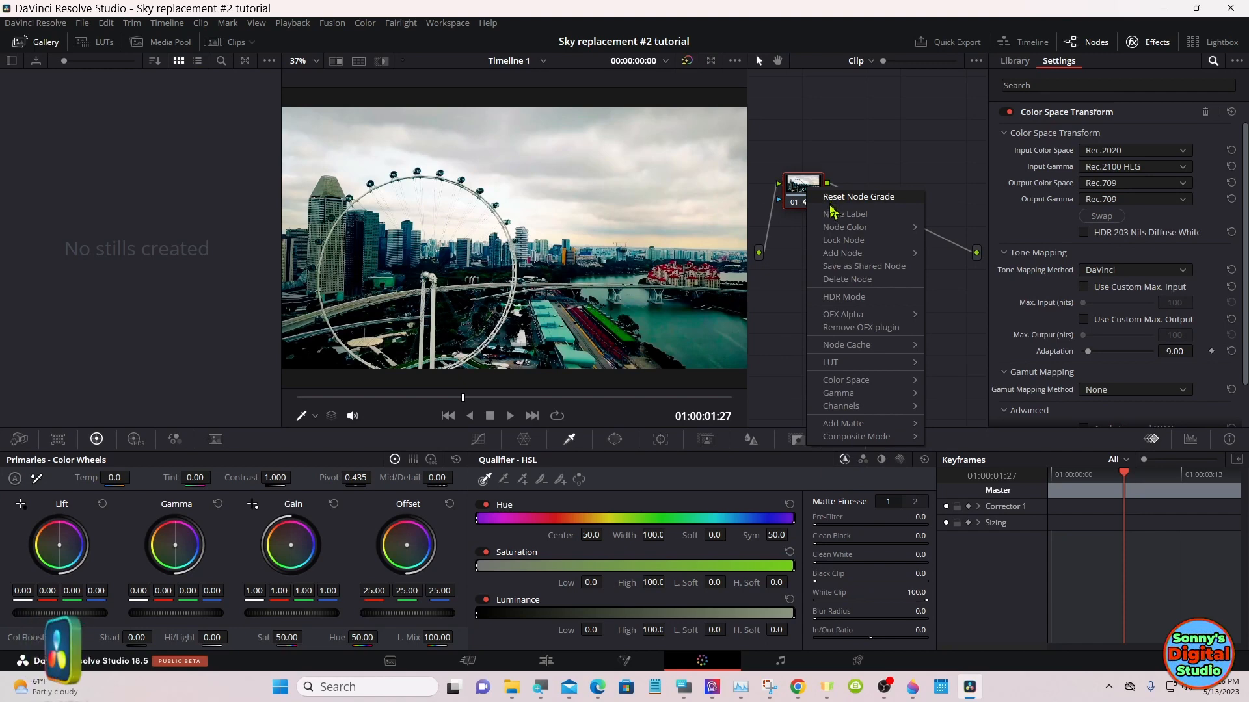
{"action": "mouse_move", "coordinate": [849, 229]}
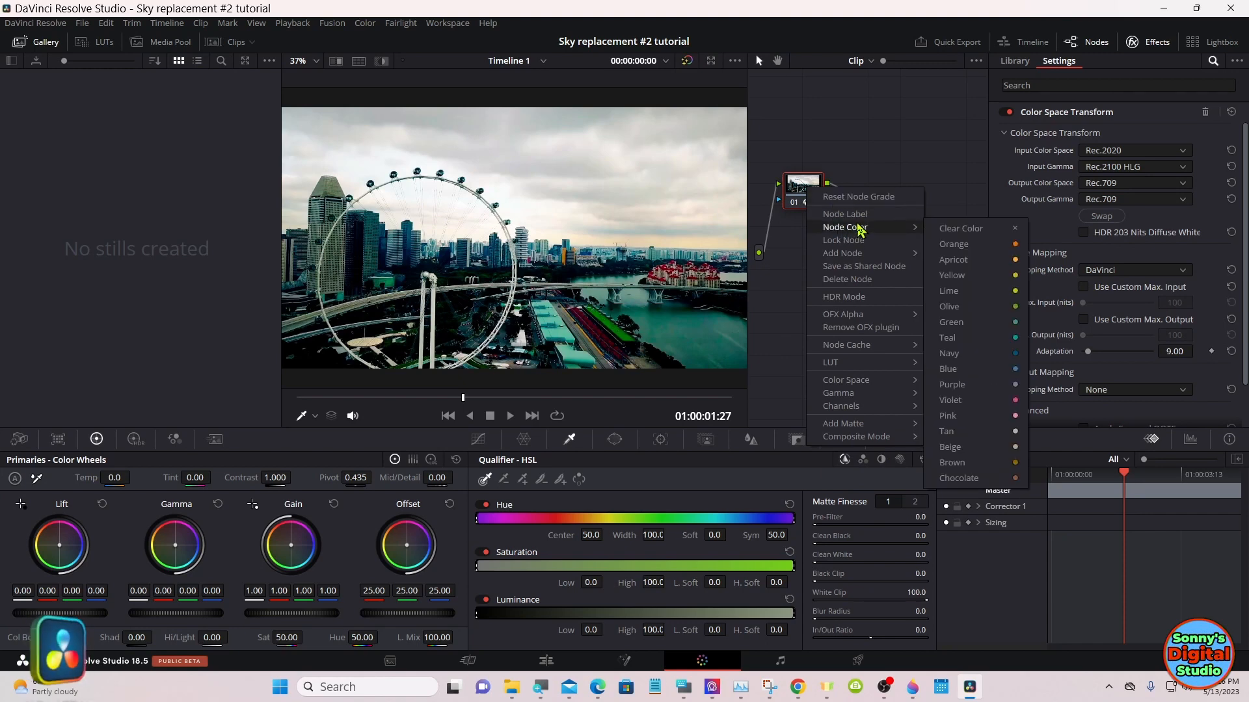
{"action": "mouse_move", "coordinate": [862, 258]}
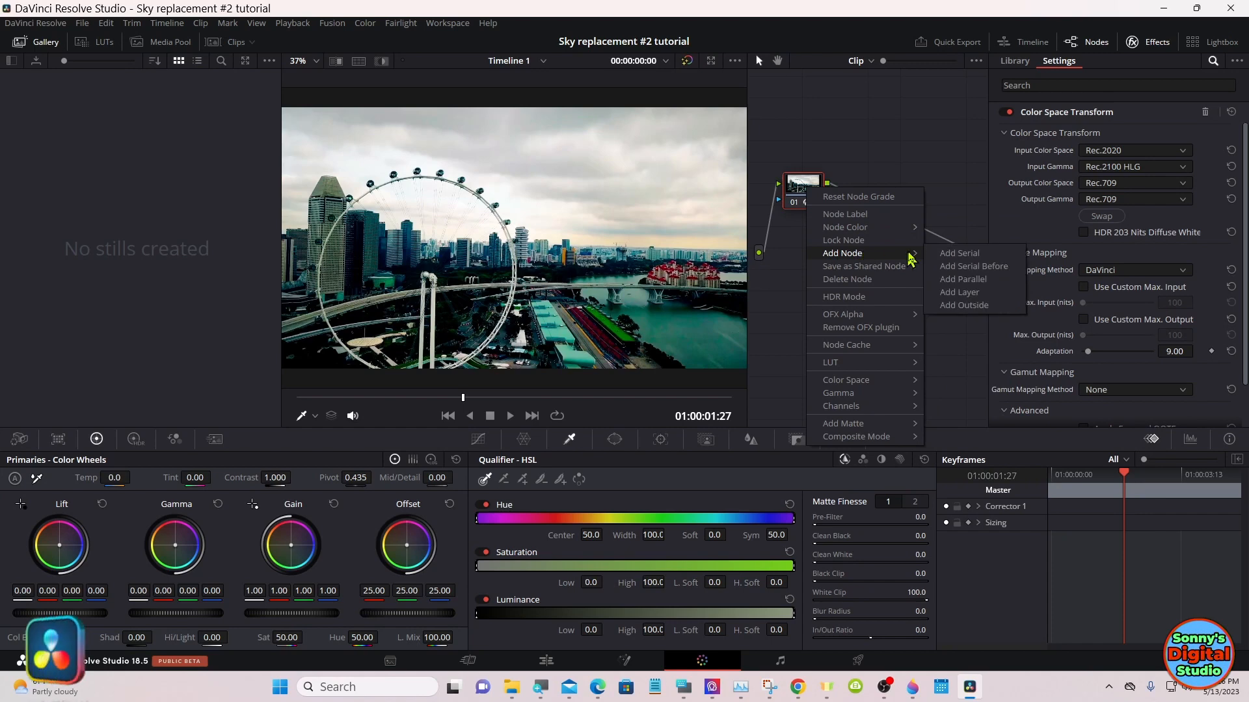
{"action": "left_click", "coordinate": [957, 255]}
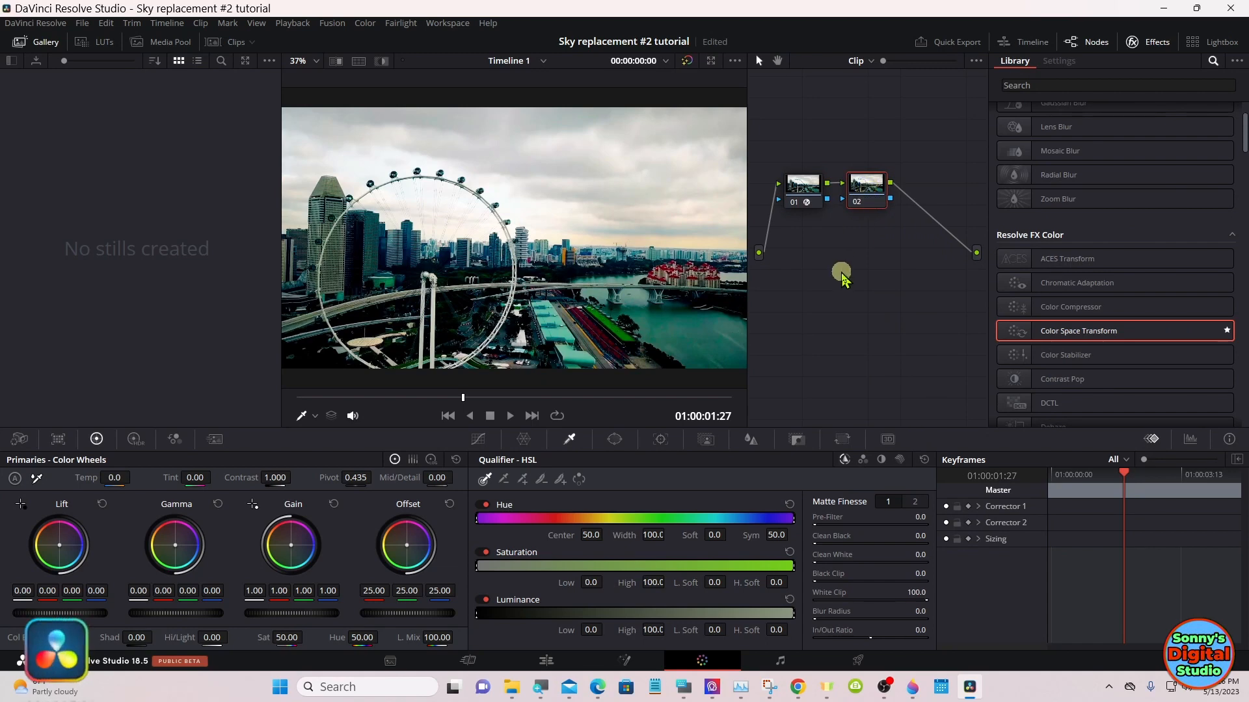
{"action": "left_click", "coordinate": [899, 460]}
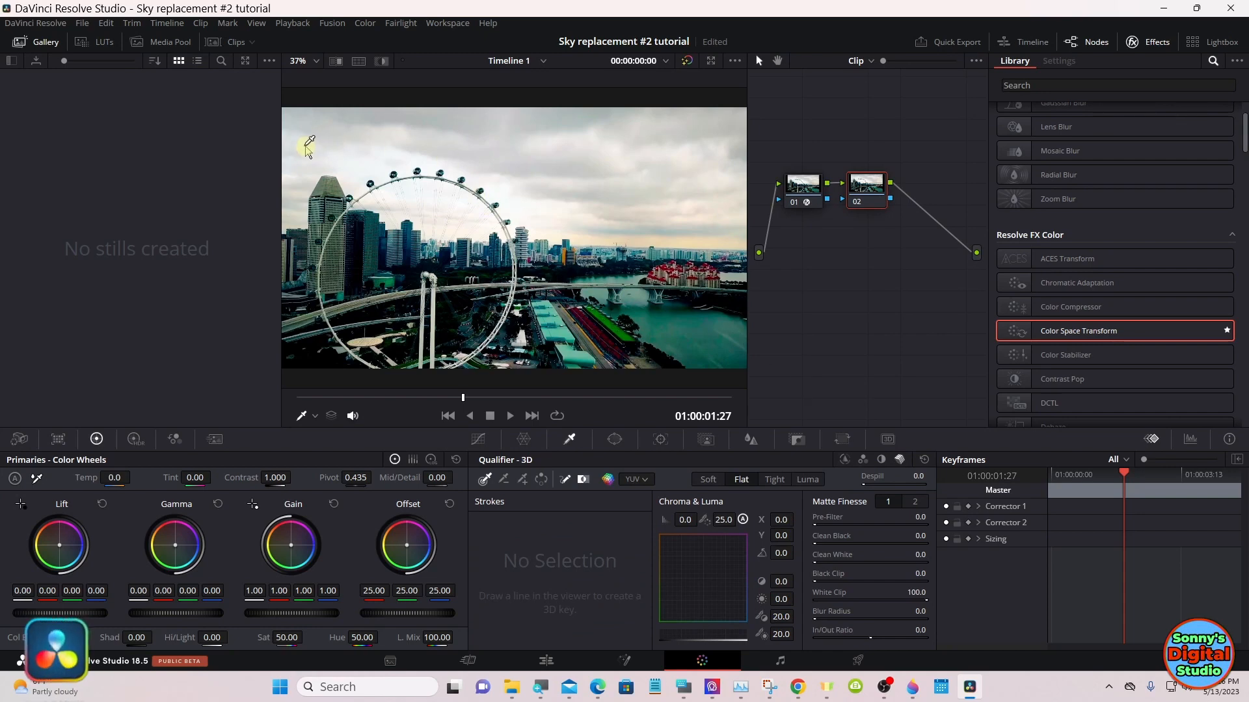
{"action": "mouse_move", "coordinate": [309, 146]}
{"action": "left_mouse_down"}
{"action": "mouse_move", "coordinate": [604, 154]}
{"action": "mouse_move", "coordinate": [666, 185]}
{"action": "mouse_move", "coordinate": [705, 244]}
{"action": "mouse_move", "coordinate": [528, 208]}
{"action": "left_mouse_up"}
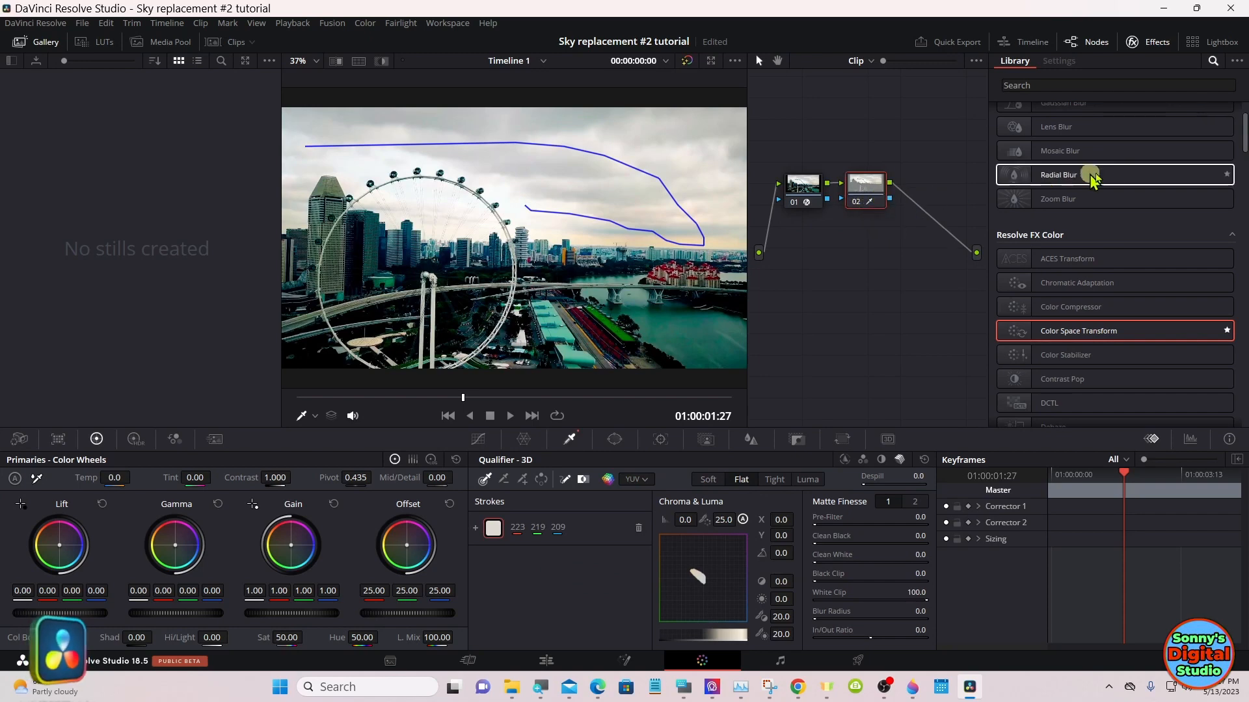
Step: Add Sky Replacement as a new node after node 02 and connect node 02's key output to the new node's key input
{"action": "left_click_drag", "start_coordinate": [1243, 134], "coordinate": [1234, 325]}
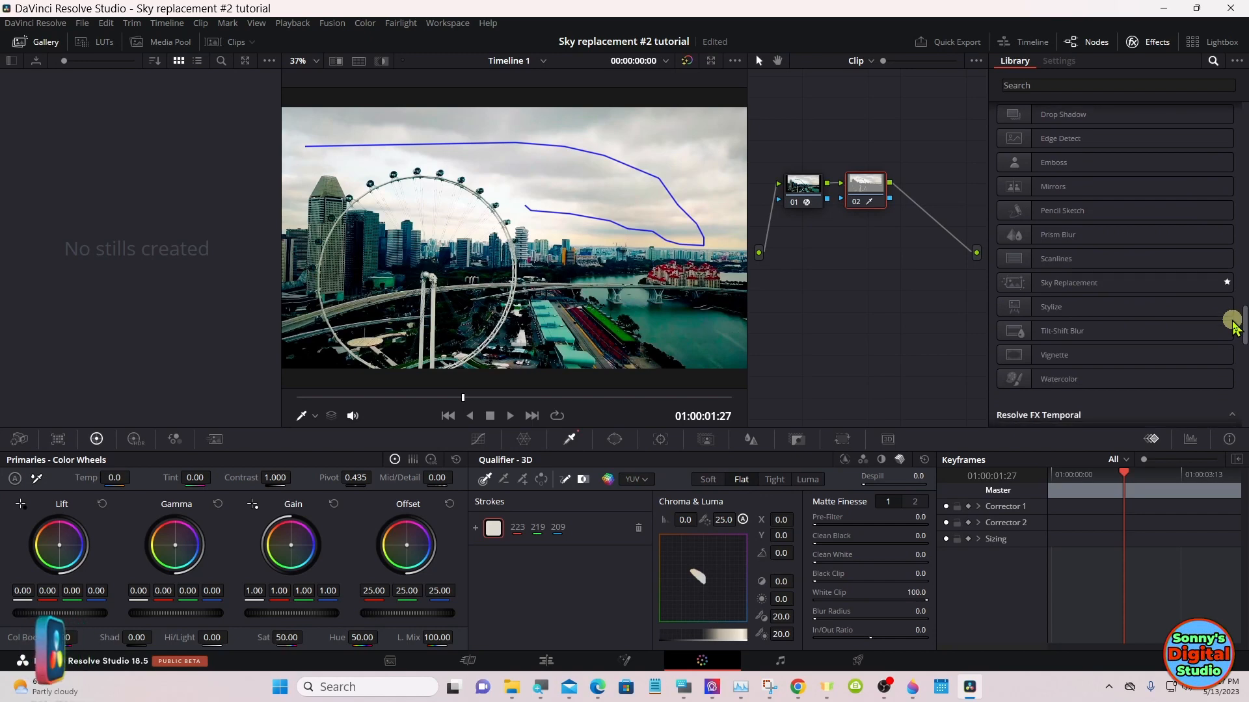
{"action": "left_click_drag", "start_coordinate": [1122, 285], "coordinate": [945, 196]}
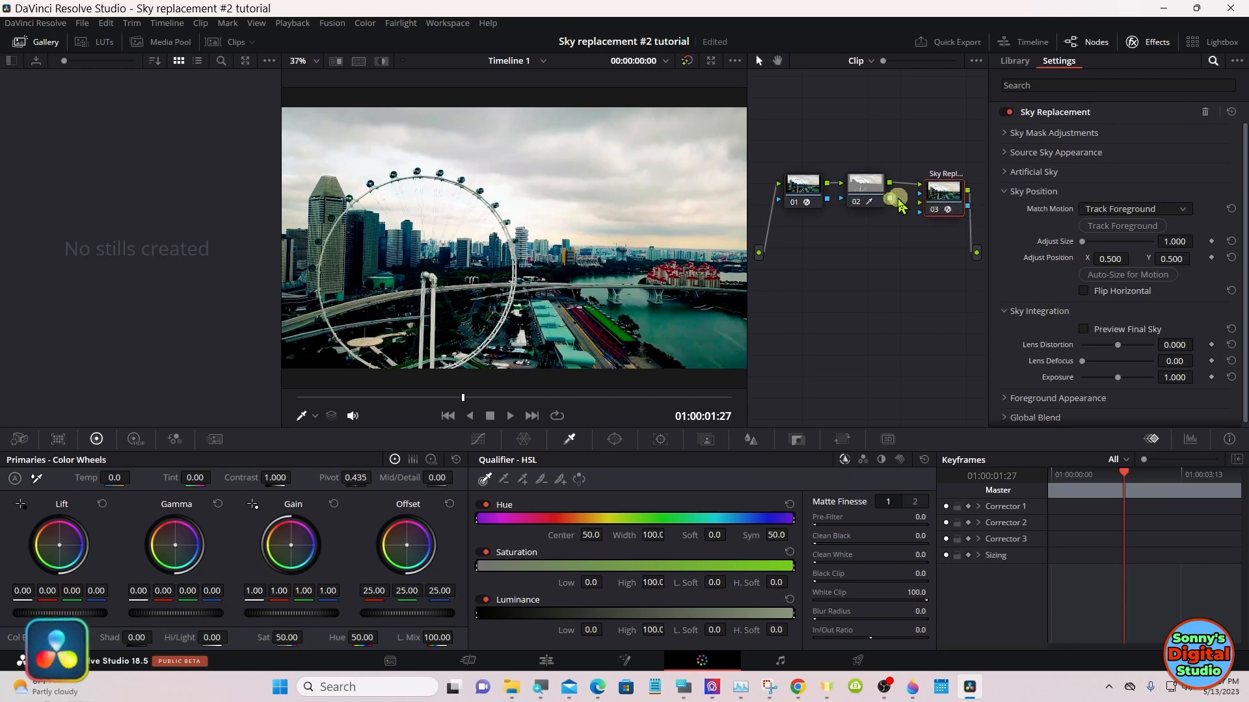
{"action": "left_click_drag", "start_coordinate": [900, 207], "coordinate": [921, 200]}
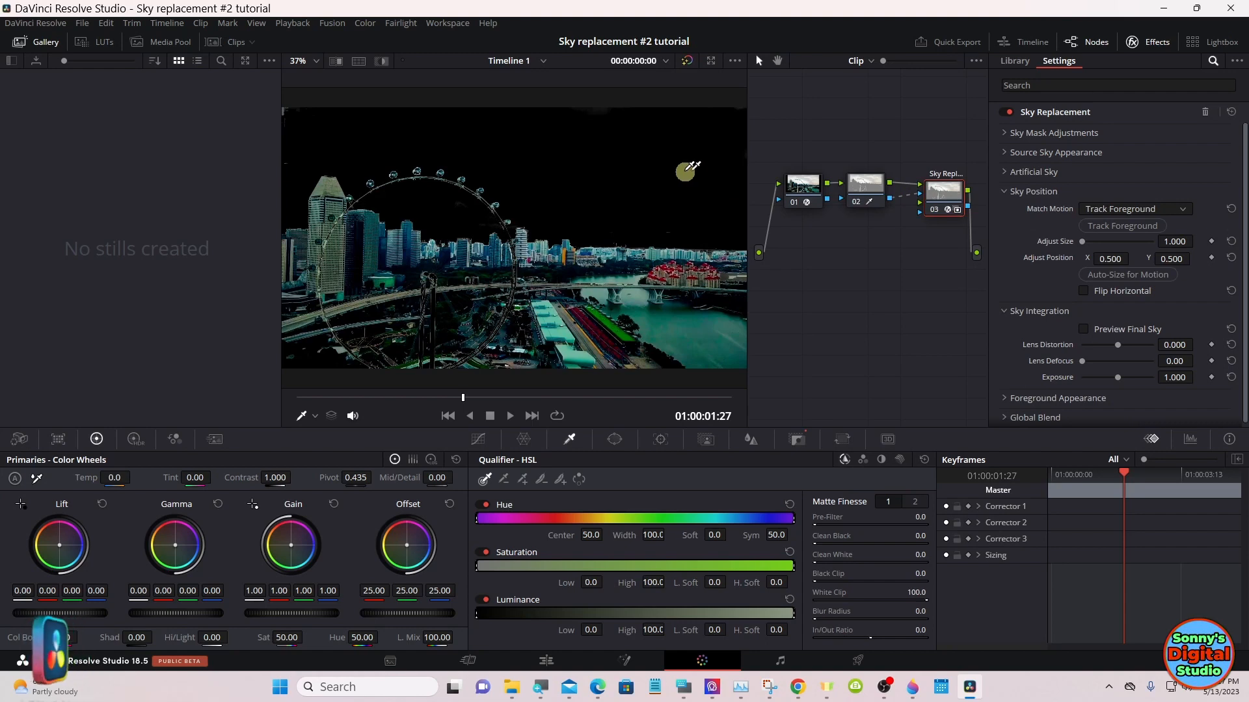
Step: Check the Sky Replacement mask by turning Preview Mask on and off again, and set the artificial sky's Sky Opacity to 1.000
{"action": "left_click", "coordinate": [1008, 135]}
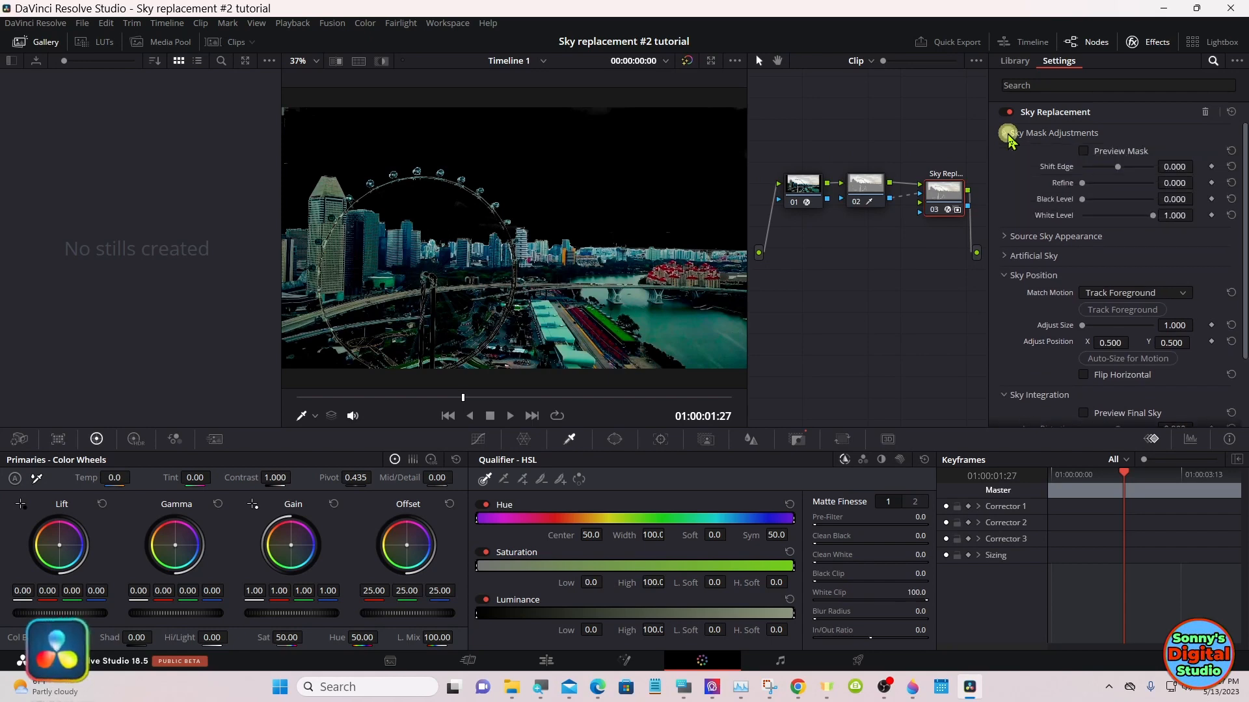
{"action": "left_click", "coordinate": [1084, 151]}
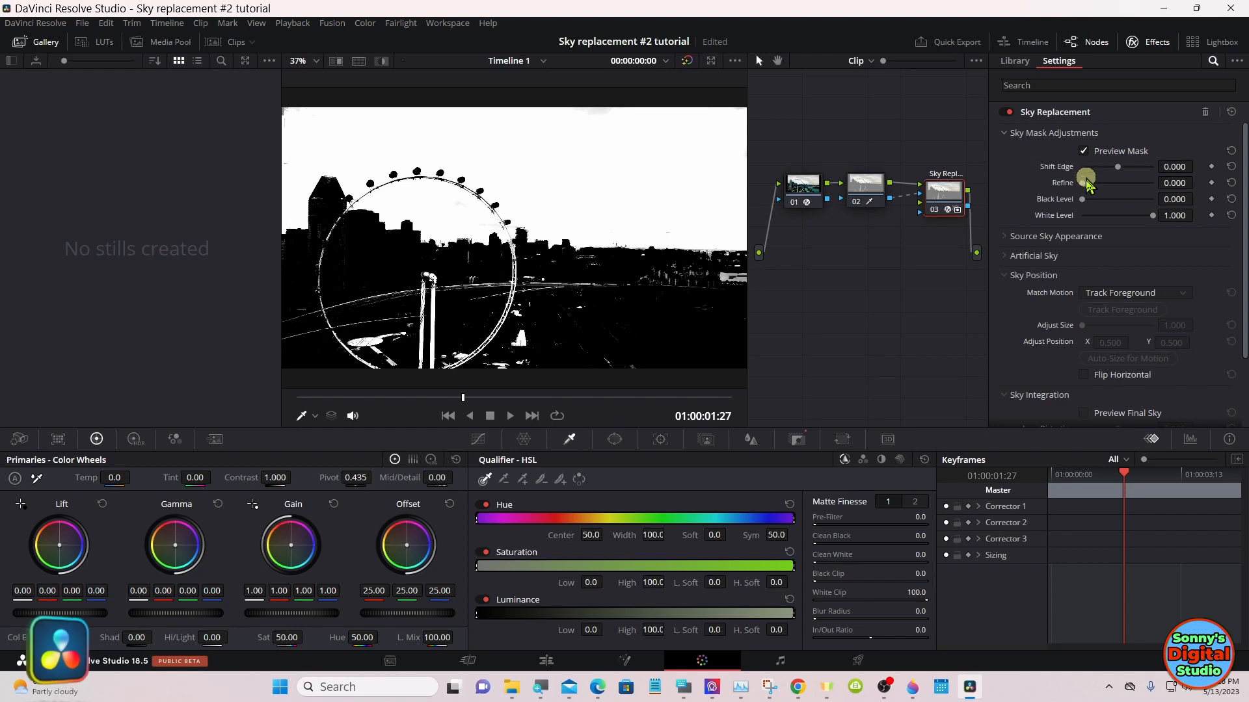
{"action": "left_click", "coordinate": [1018, 259]}
{"action": "scroll", "coordinate": [1018, 260], "scroll_direction": "down", "scroll_amount": 2}
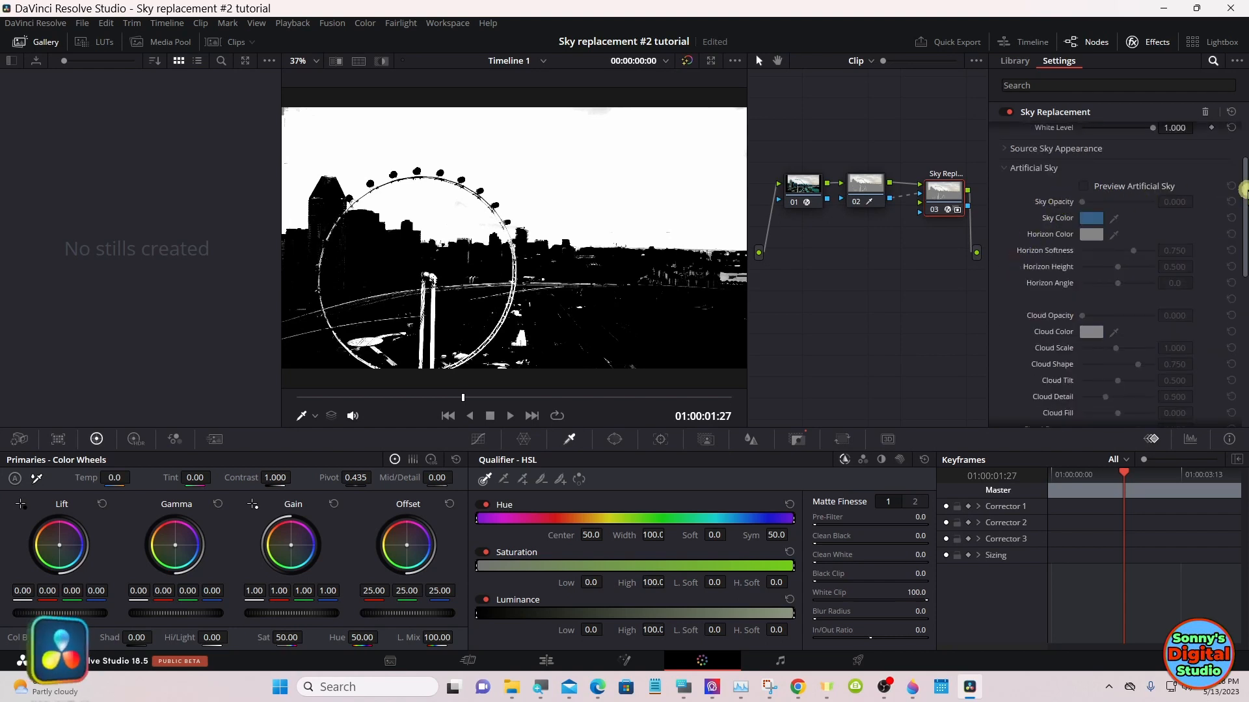
{"action": "scroll", "coordinate": [1244, 190], "scroll_direction": "up", "scroll_amount": 2}
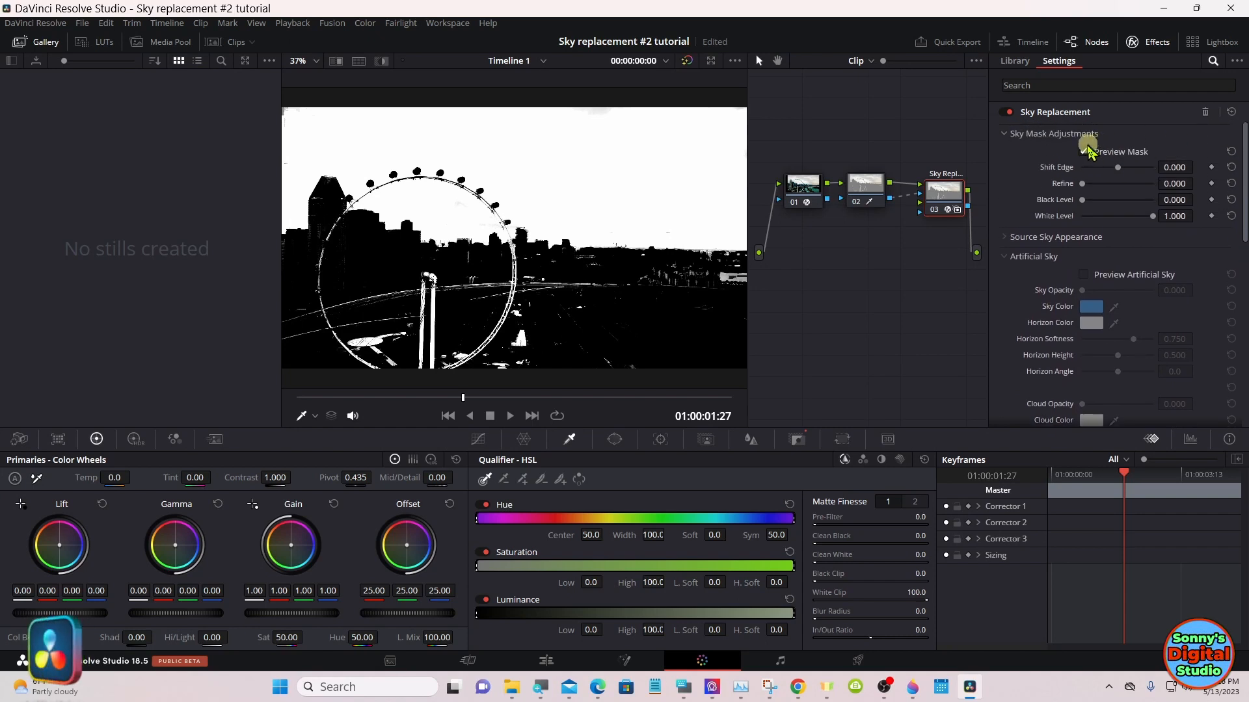
{"action": "left_click", "coordinate": [1082, 151]}
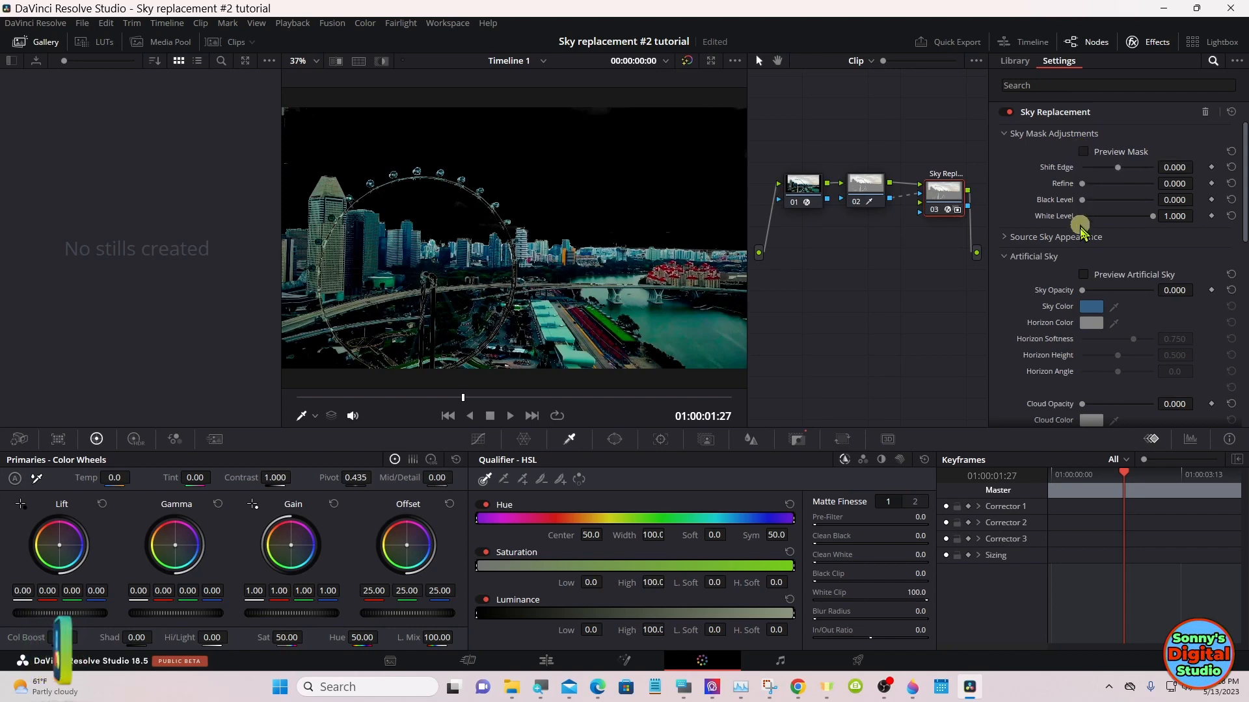
{"action": "left_click_drag", "start_coordinate": [1082, 290], "coordinate": [1164, 290]}
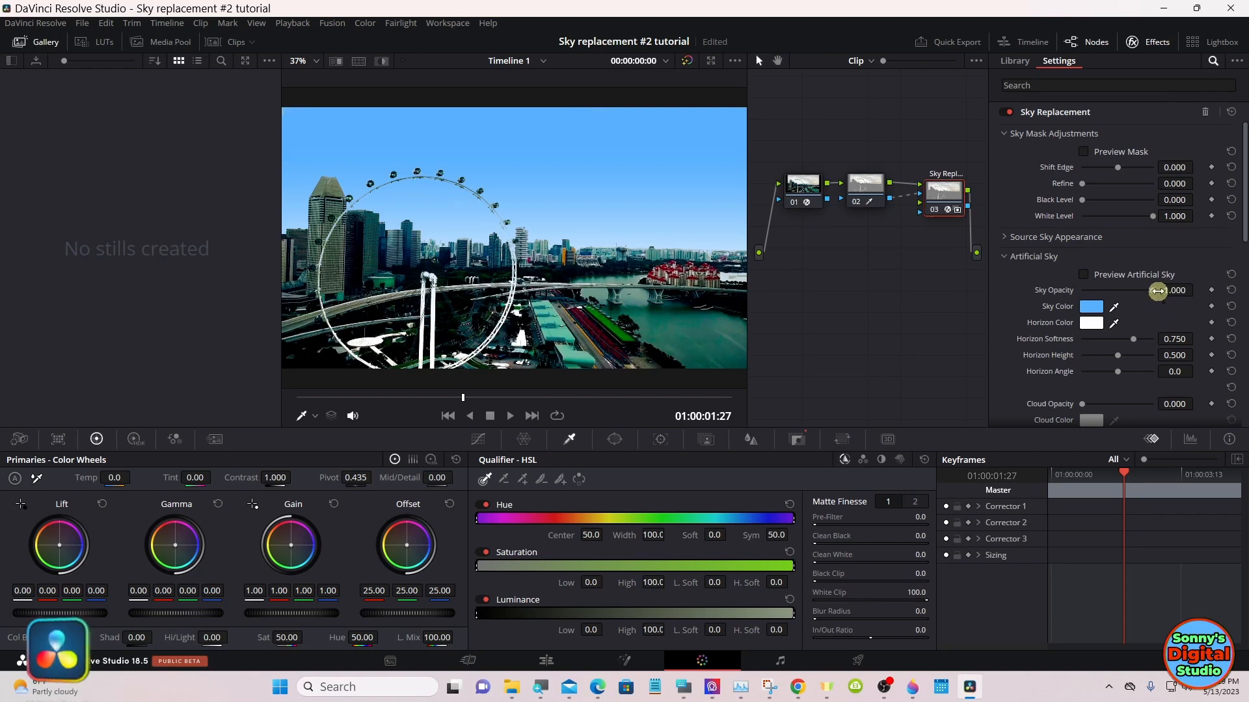
Step: Try a Sky Opacity of 0.669 and a sky color of #5da6ff, restoring the opacity to 1.000 and discarding the color change
{"action": "left_click_drag", "start_coordinate": [1153, 291], "coordinate": [1132, 298]}
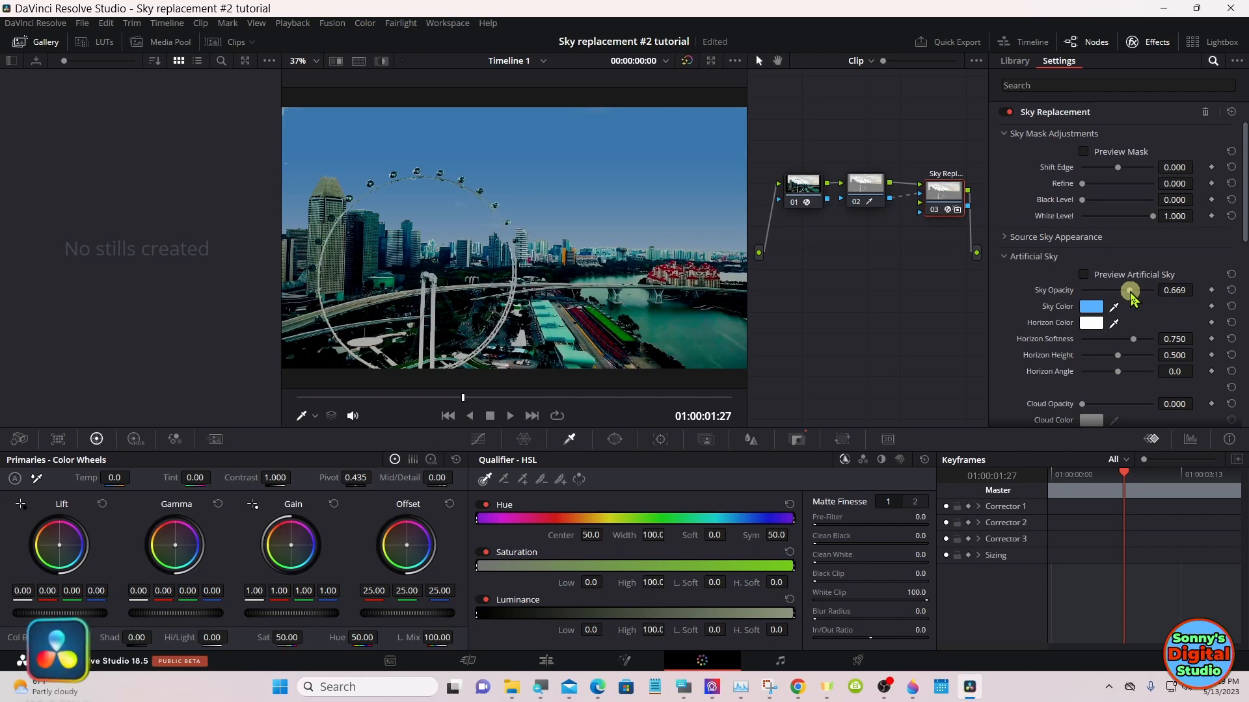
{"action": "left_click_drag", "start_coordinate": [1129, 293], "coordinate": [1155, 296]}
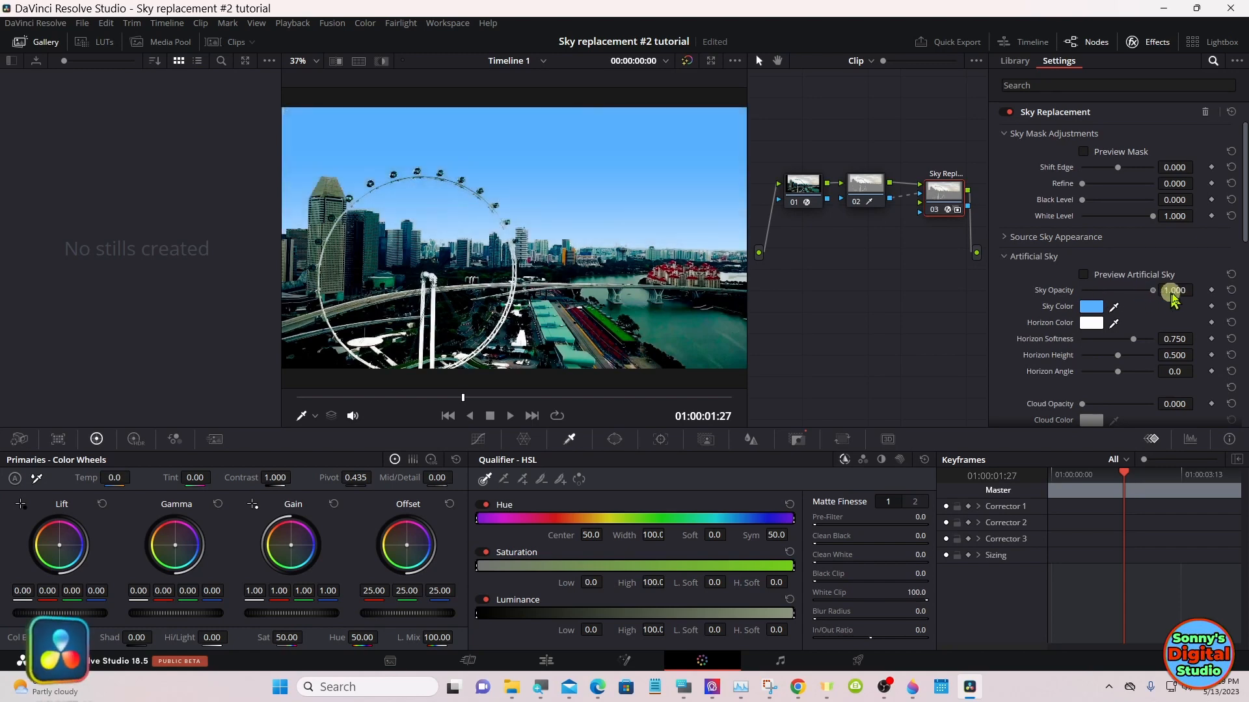
{"action": "left_click", "coordinate": [1092, 308]}
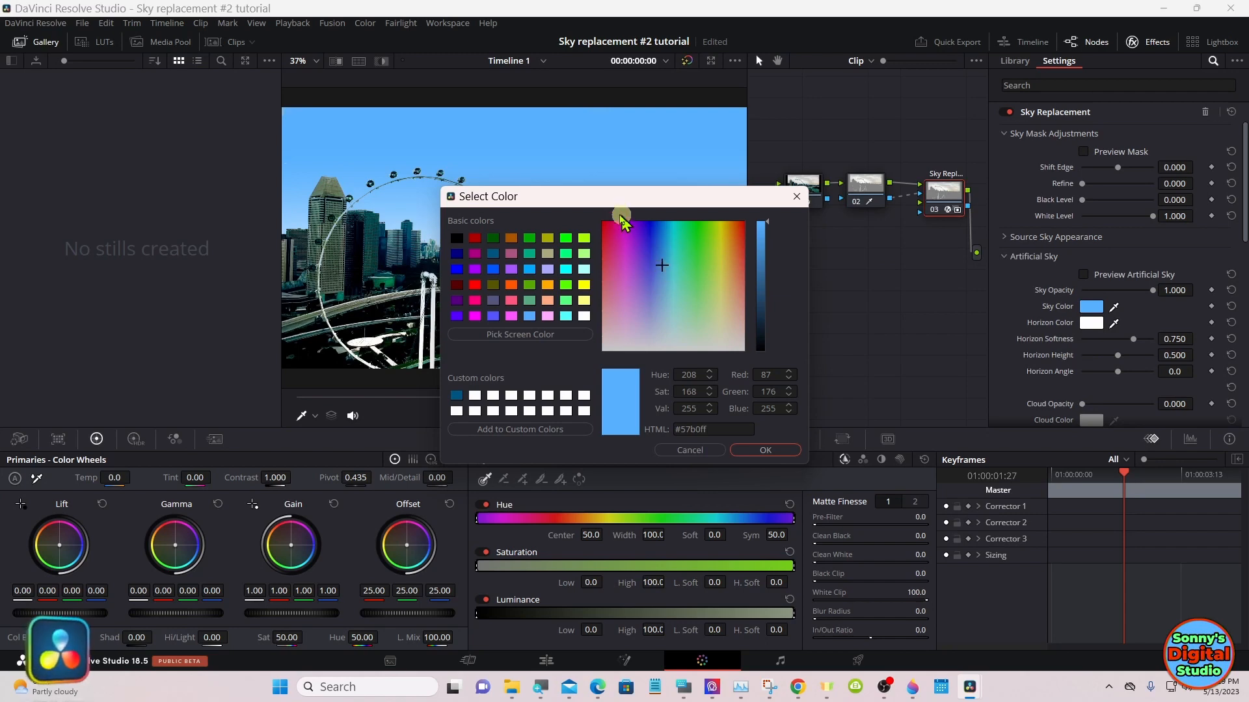
{"action": "left_click_drag", "start_coordinate": [604, 207], "coordinate": [674, 317]}
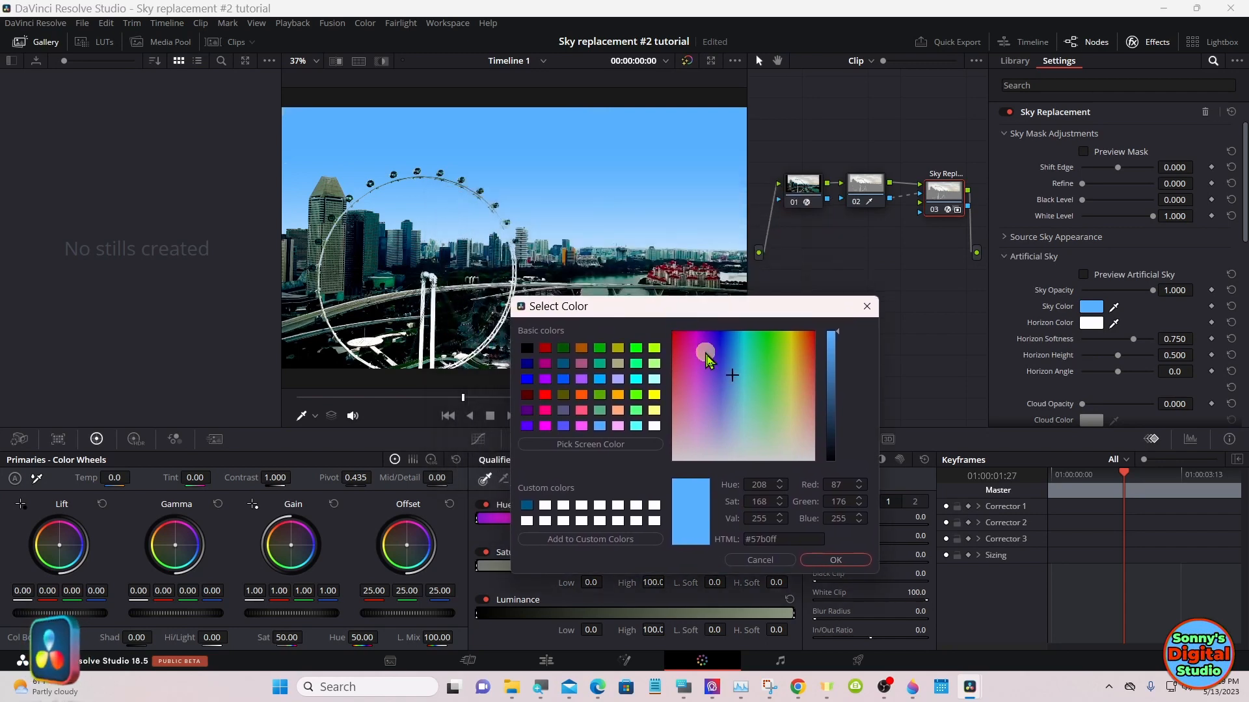
{"action": "mouse_move", "coordinate": [736, 383]}
{"action": "left_mouse_down"}
{"action": "mouse_move", "coordinate": [729, 375]}
{"action": "mouse_move", "coordinate": [732, 390]}
{"action": "left_mouse_up"}
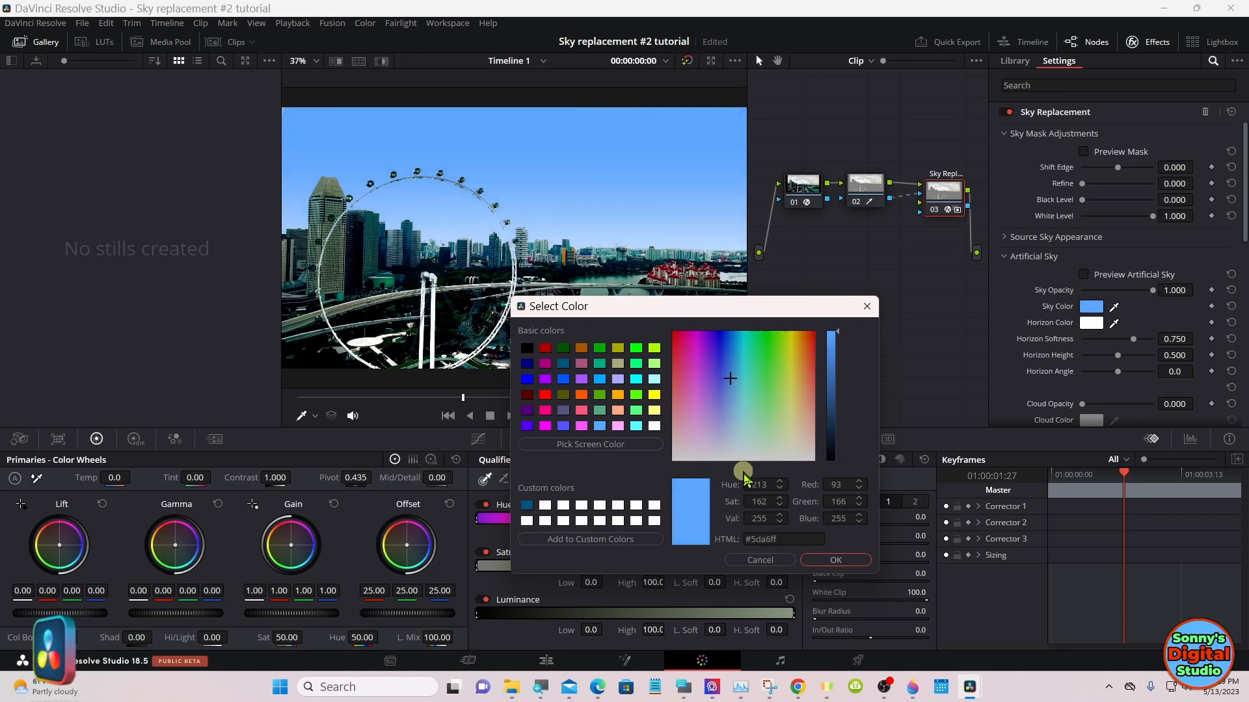
{"action": "left_click", "coordinate": [758, 560]}
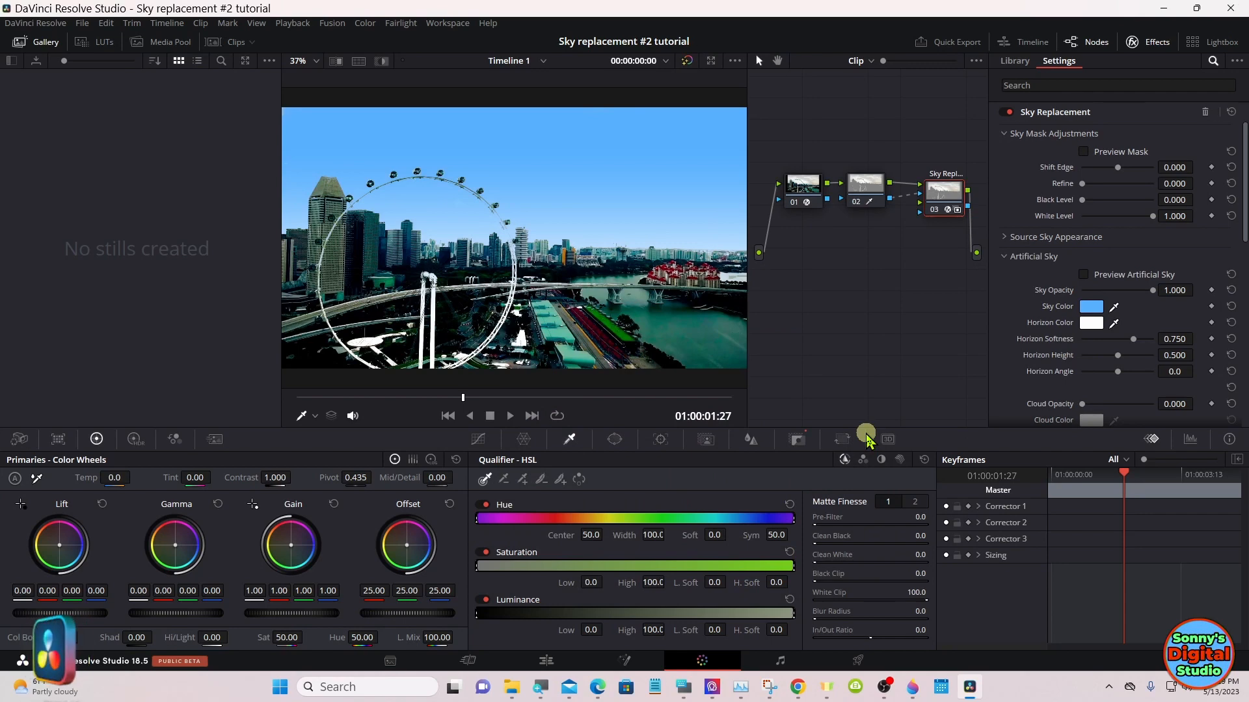
Step: Change the artificial sky's horizon color to pale yellow #faffc2
{"action": "left_click", "coordinate": [1090, 323]}
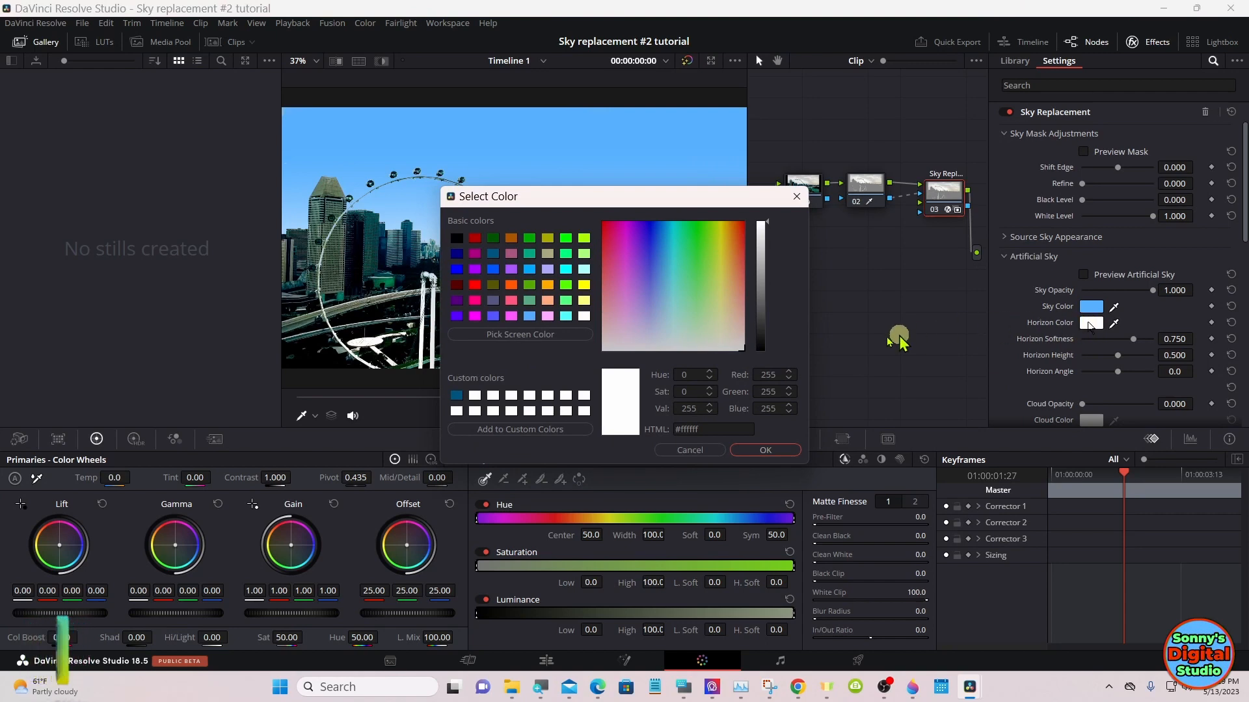
{"action": "left_click", "coordinate": [720, 321]}
{"action": "left_click_drag", "start_coordinate": [720, 321], "coordinate": [719, 320]}
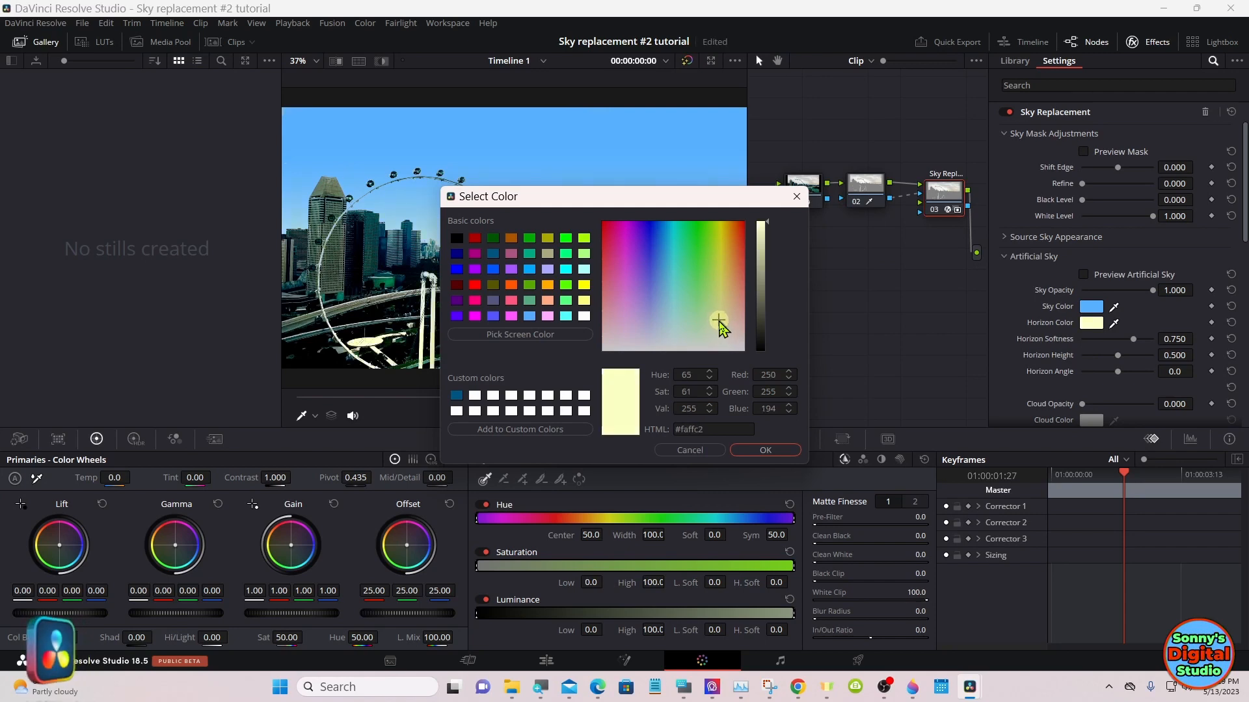
{"action": "left_click", "coordinate": [740, 450]}
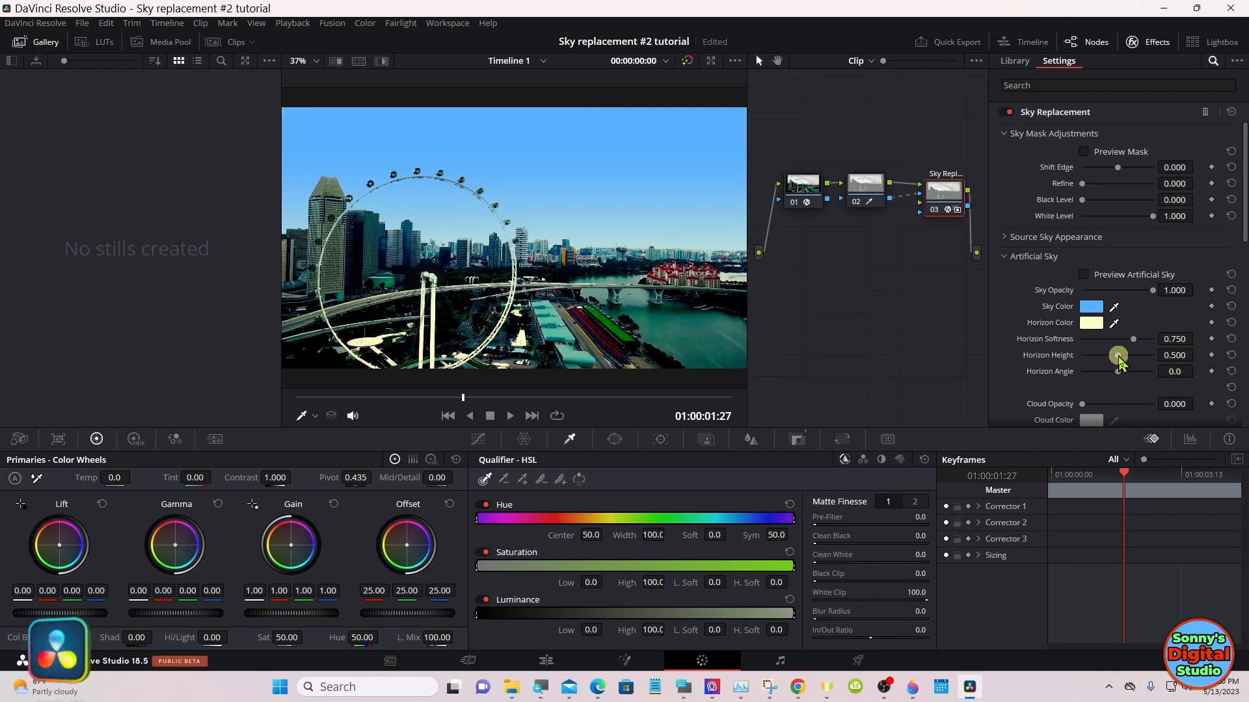
Step: Try a Horizon Angle of -0.8 and reset it, and set the Horizon Height to 0.569
{"action": "left_click_drag", "start_coordinate": [1118, 371], "coordinate": [1063, 380]}
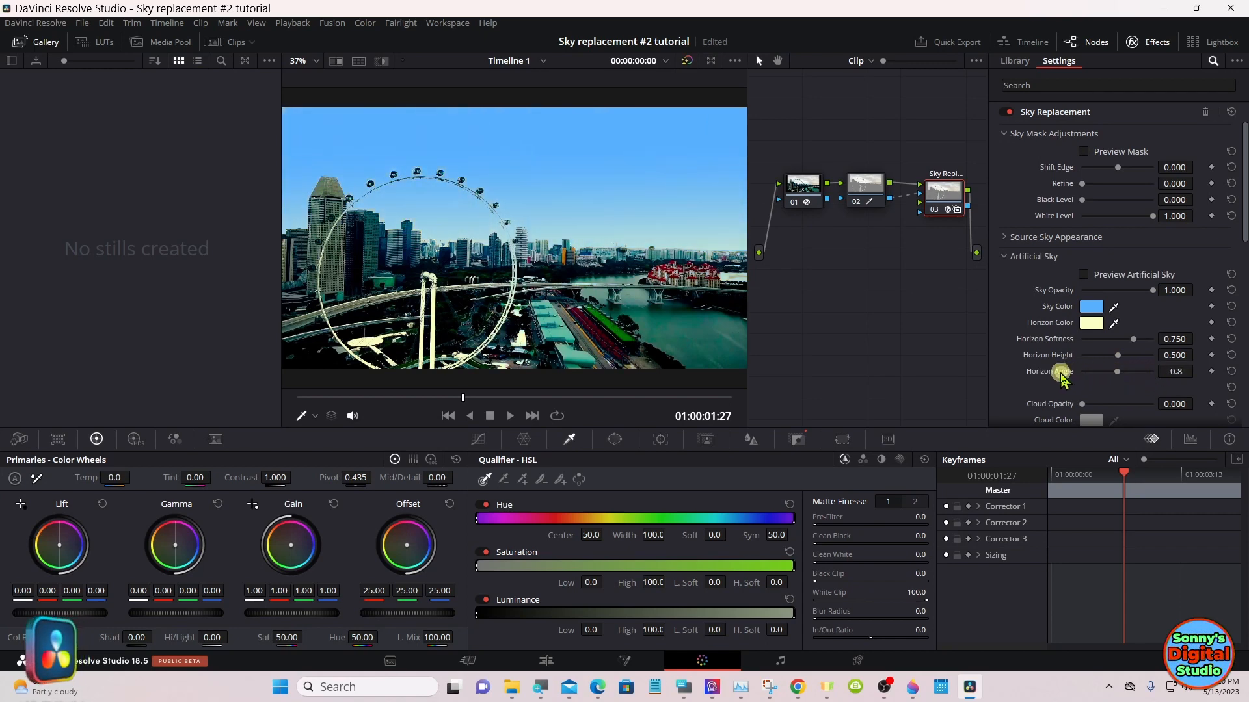
{"action": "double_click", "coordinate": [1061, 373]}
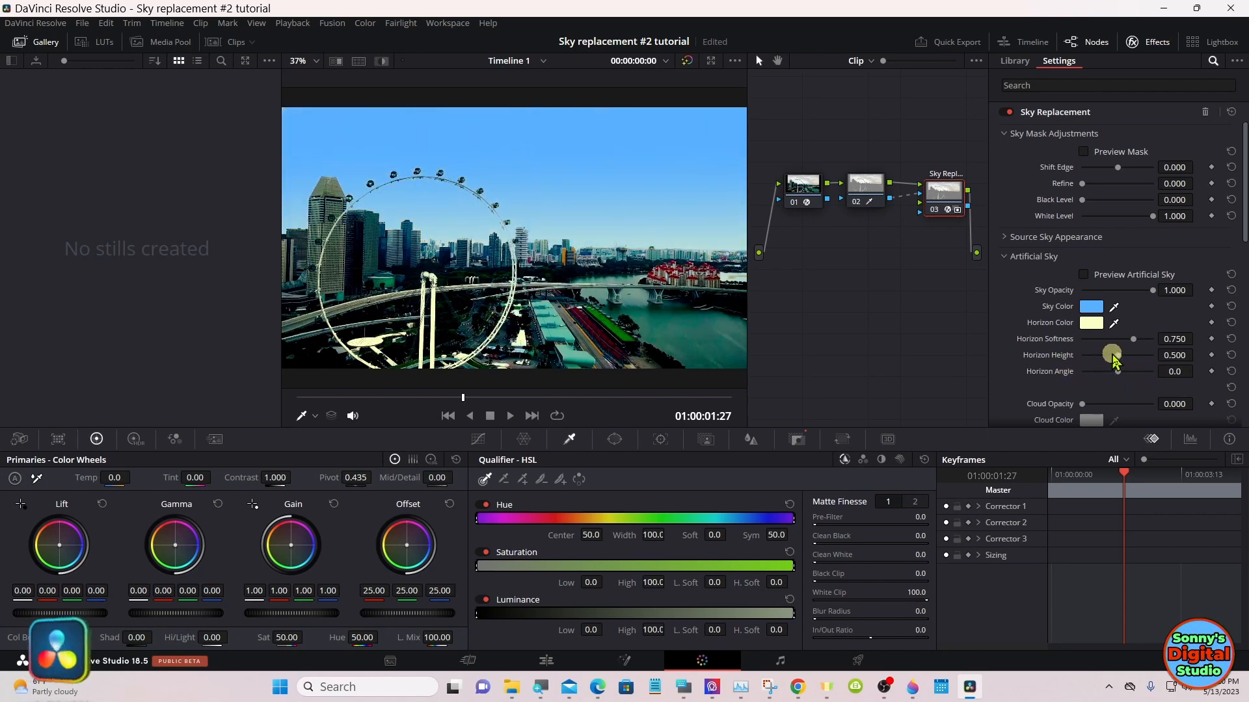
{"action": "left_click_drag", "start_coordinate": [1119, 357], "coordinate": [1133, 361]}
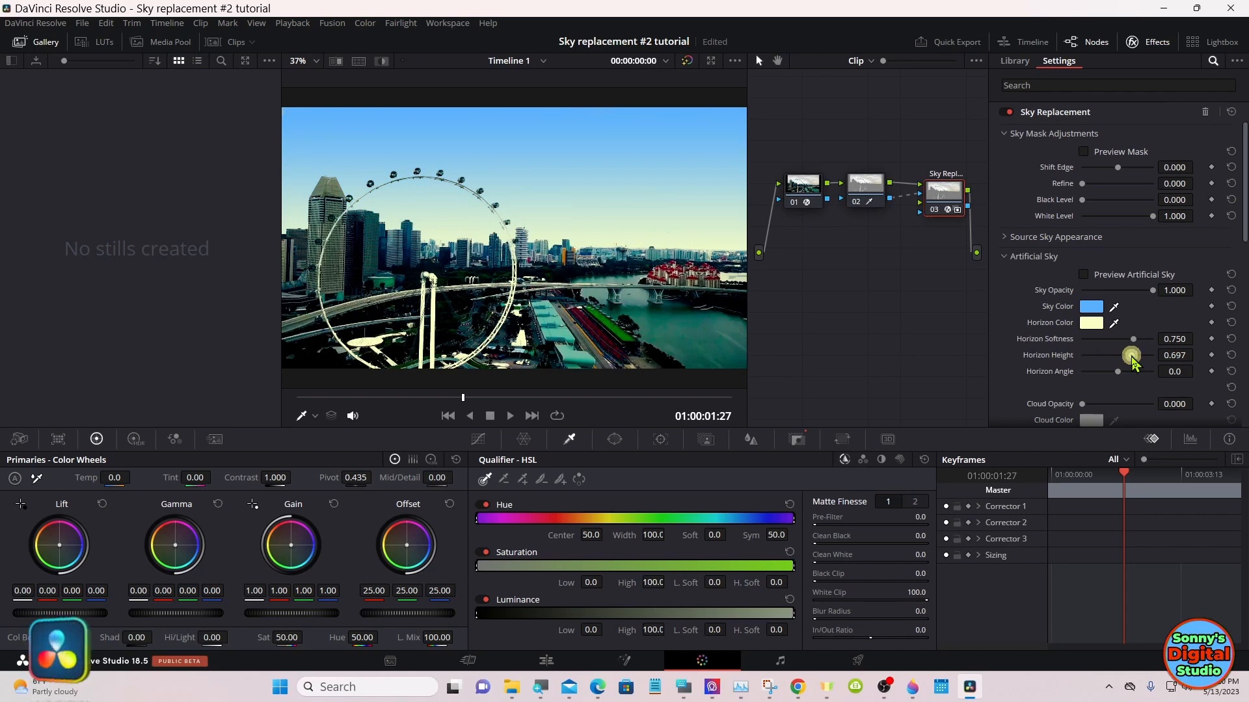
{"action": "left_click_drag", "start_coordinate": [1133, 362], "coordinate": [1124, 370]}
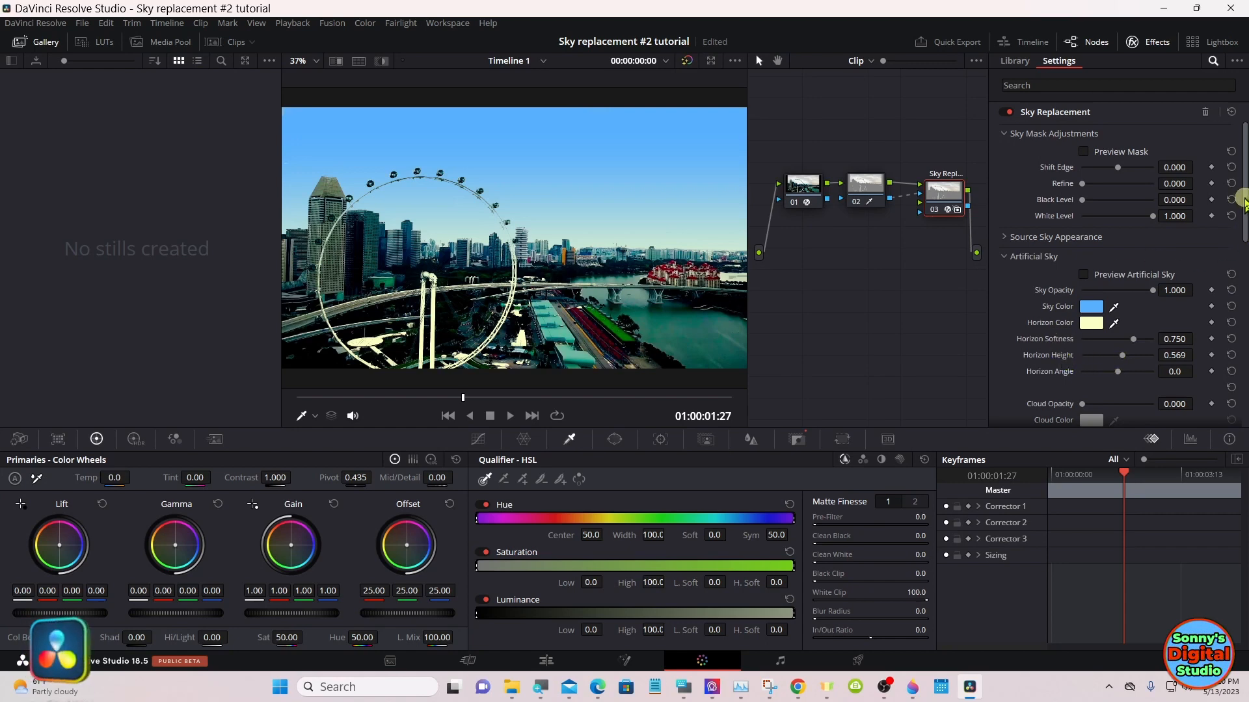
Step: Add clouds to the artificial sky with a Cloud Opacity of 1.000 and a Cloud Detail of 1.000
{"action": "left_click_drag", "start_coordinate": [1243, 197], "coordinate": [1244, 263]}
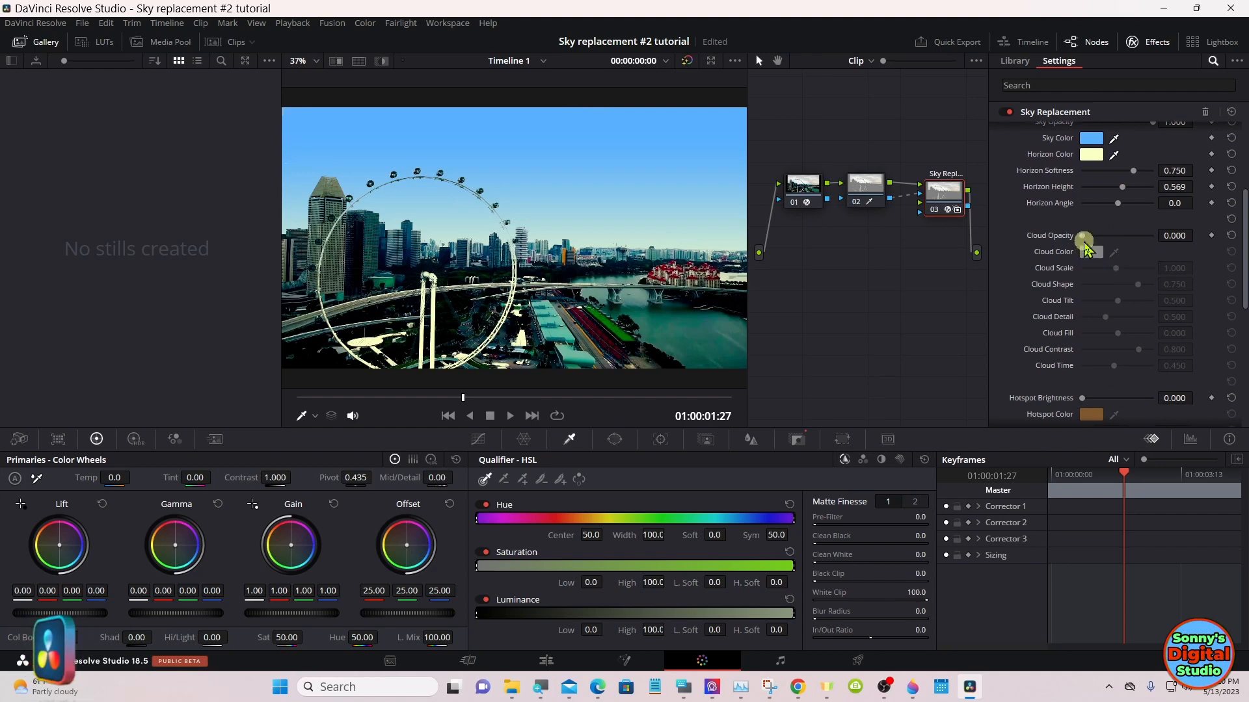
{"action": "left_click_drag", "start_coordinate": [1083, 237], "coordinate": [1152, 238]}
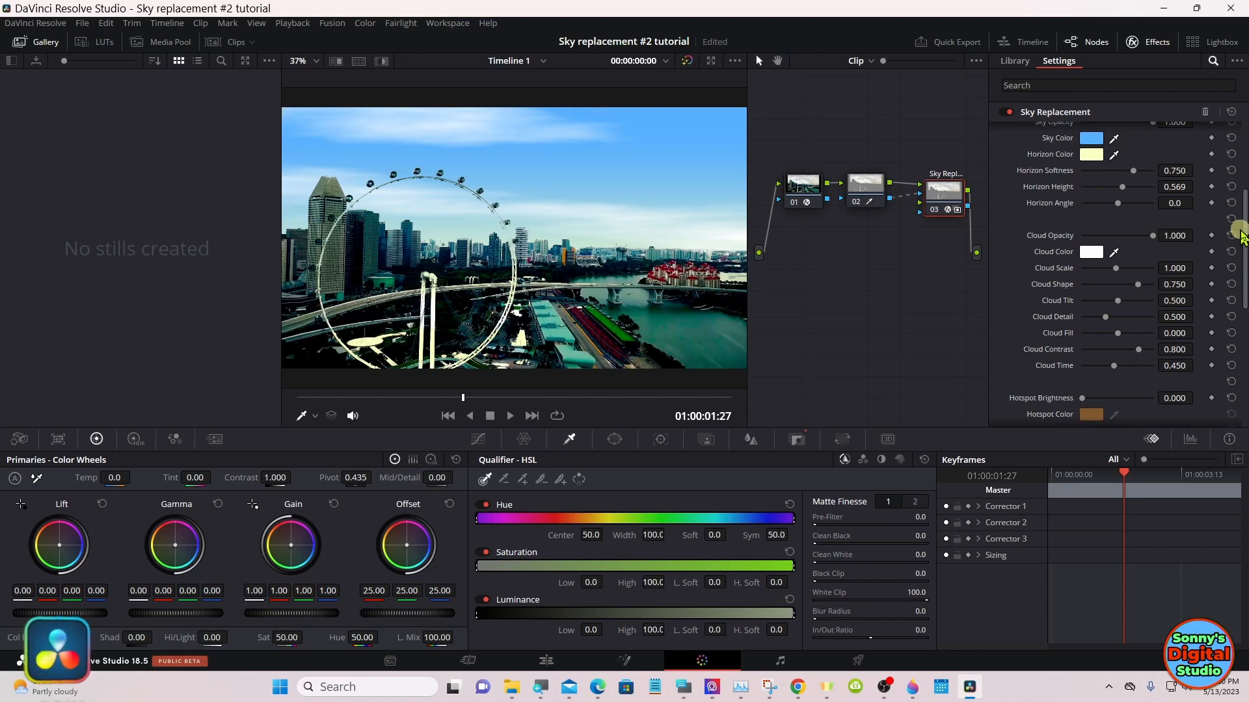
{"action": "scroll", "coordinate": [1241, 235], "scroll_direction": "down", "scroll_amount": 3}
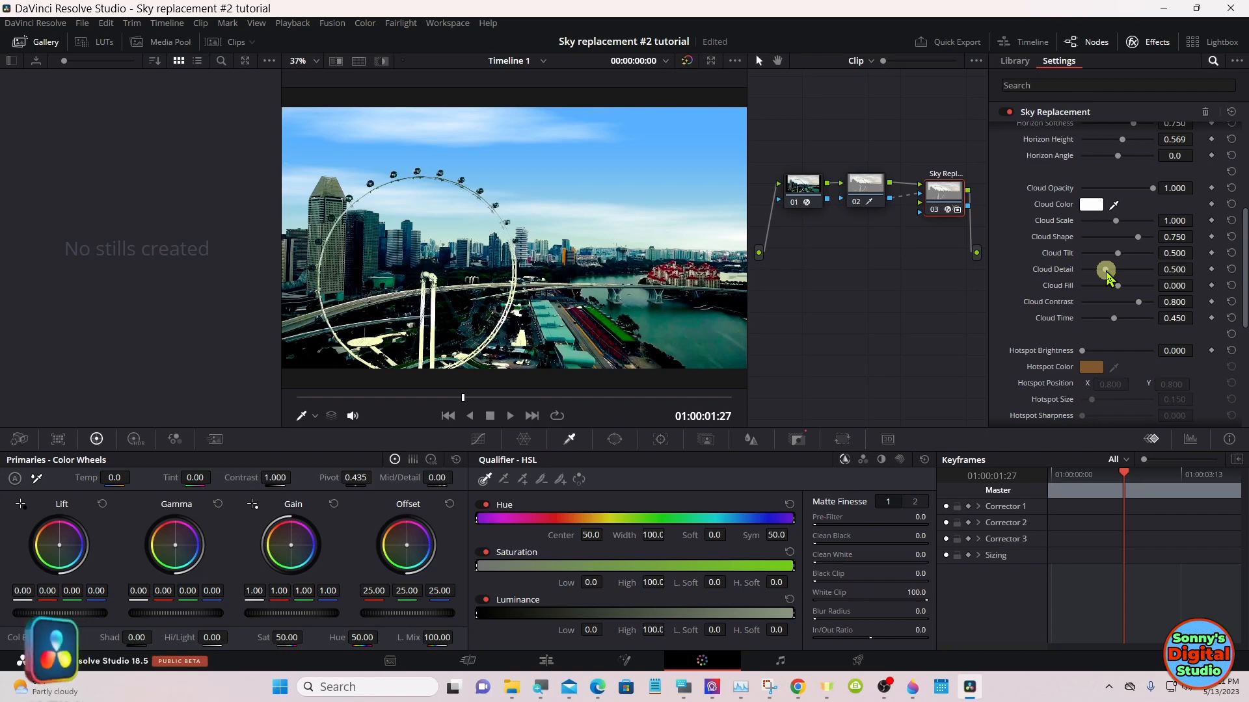
{"action": "left_click_drag", "start_coordinate": [1106, 272], "coordinate": [1164, 274]}
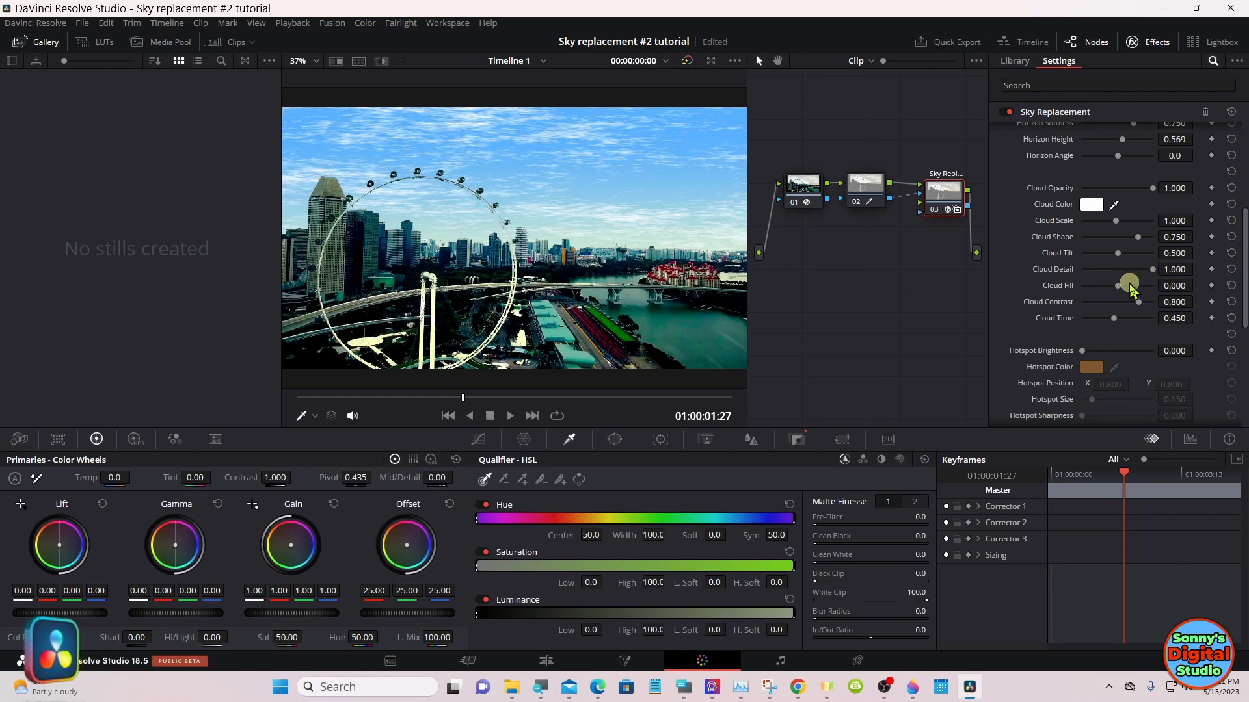
Step: Set the Cloud Fill to 0.211, and try a Cloud Time of 0.367 before resetting it to its default
{"action": "left_click_drag", "start_coordinate": [1121, 284], "coordinate": [1127, 292]}
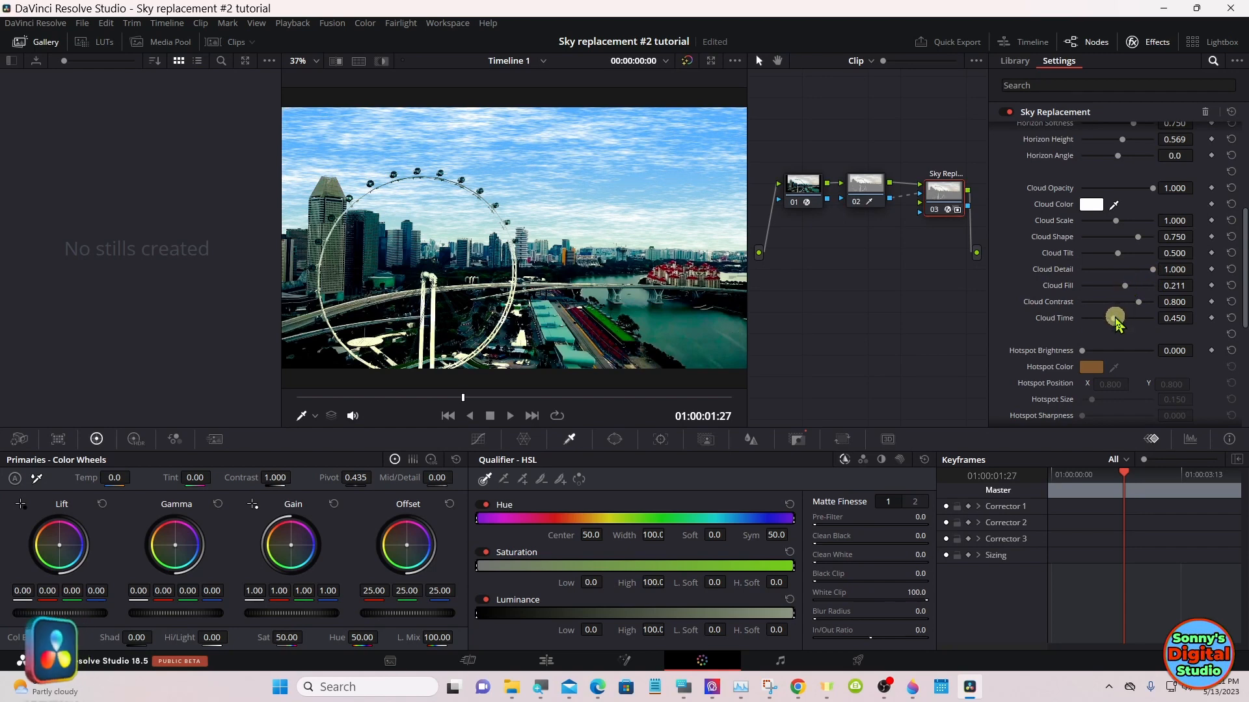
{"action": "left_click_drag", "start_coordinate": [1116, 319], "coordinate": [1108, 319]}
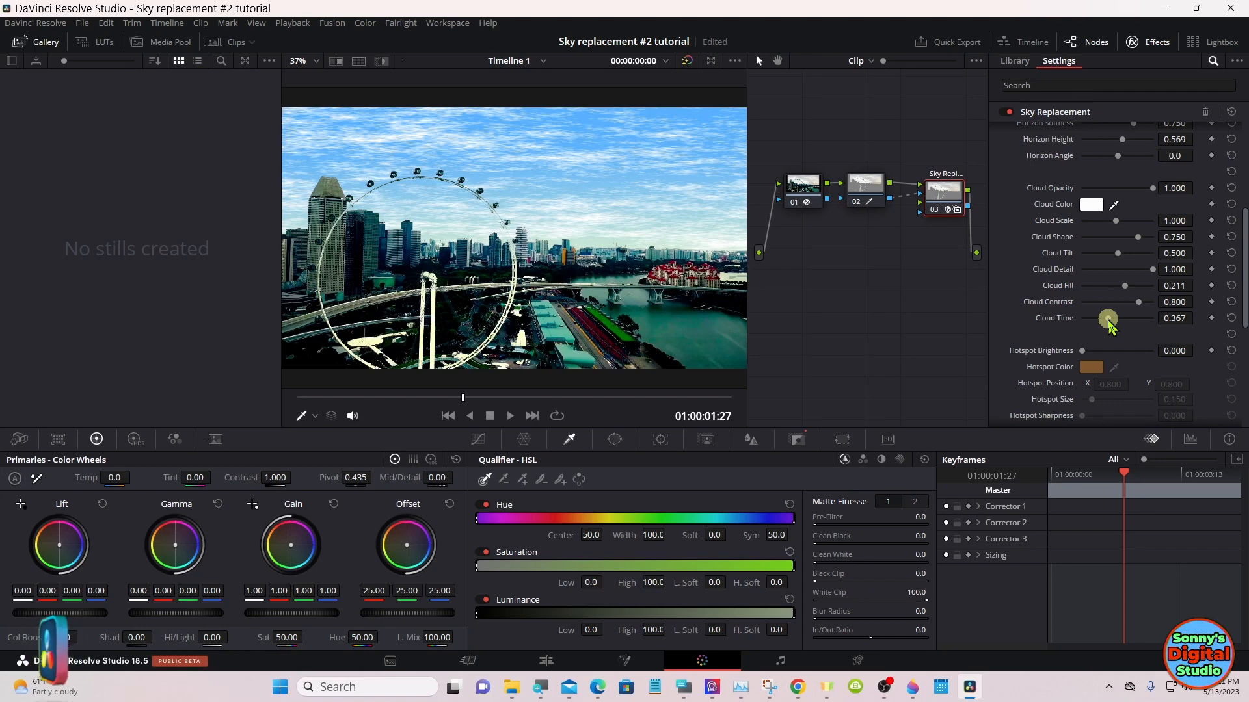
{"action": "double_click", "coordinate": [1070, 319]}
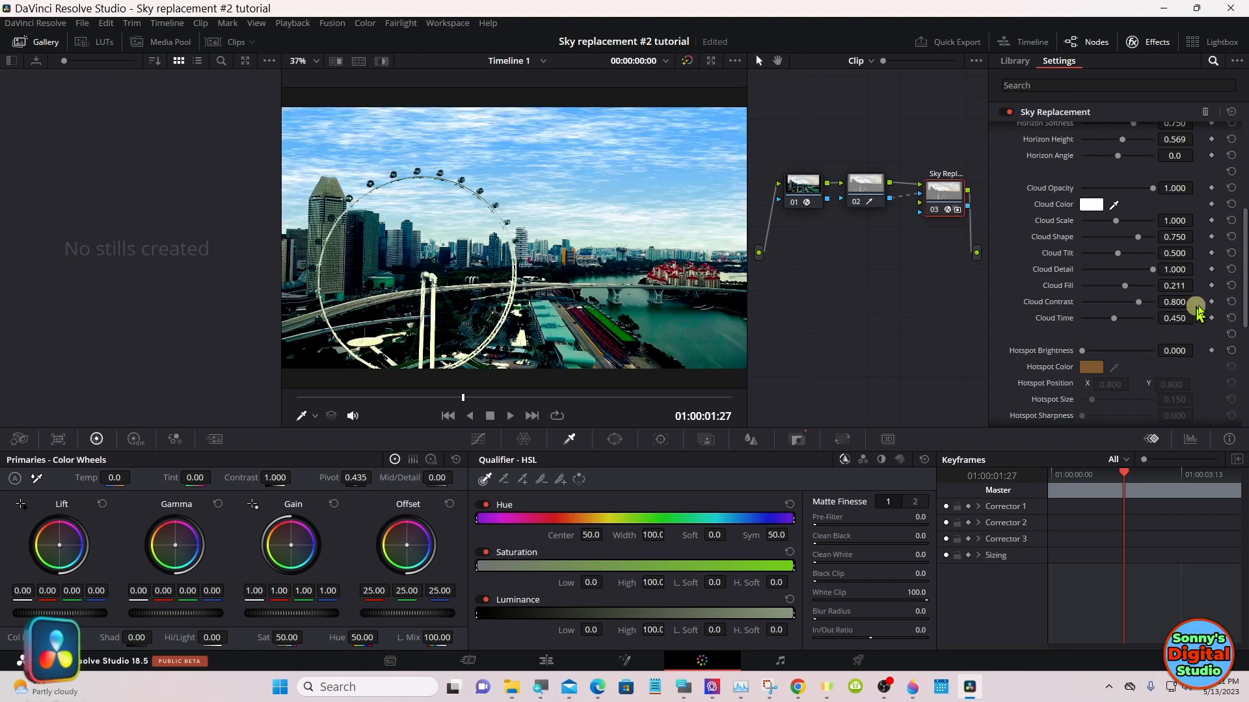
Step: Try a sun hotspot with brightness 1.212, size 0.156 and sharpness 1.468, and turn it off by setting the brightness to 0.000
{"action": "left_click_drag", "start_coordinate": [1242, 270], "coordinate": [1244, 307]}
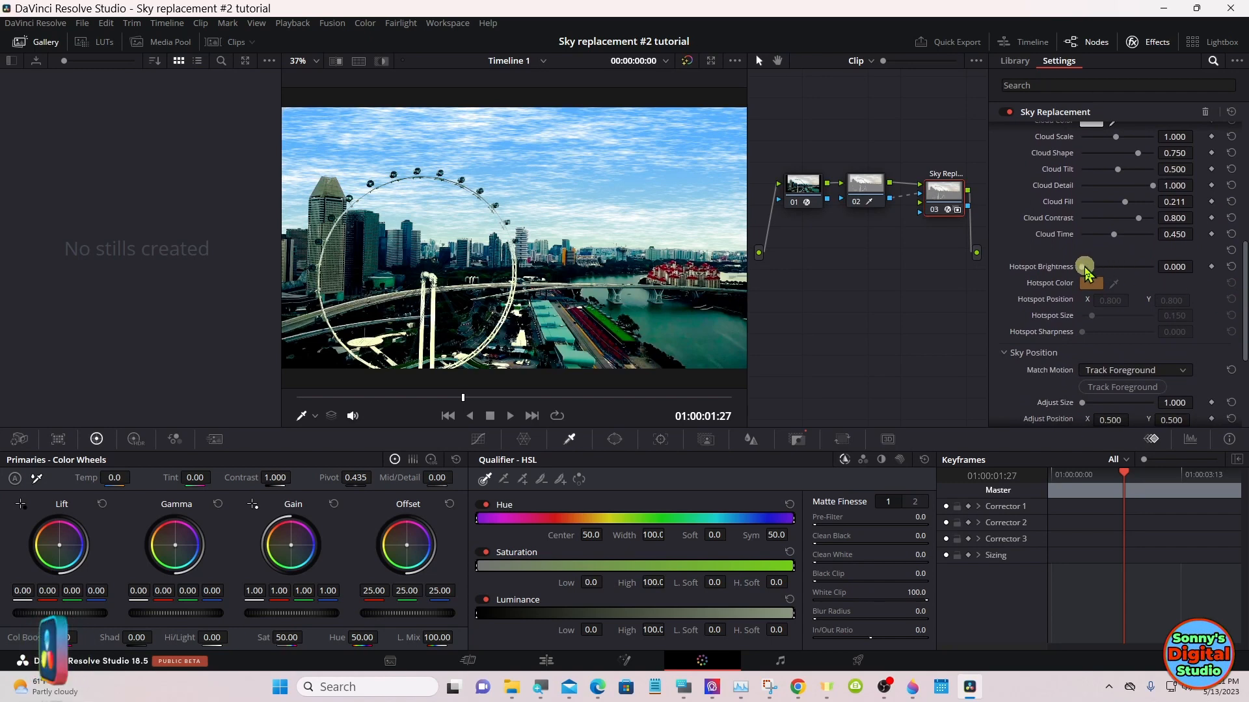
{"action": "left_click_drag", "start_coordinate": [1084, 268], "coordinate": [1106, 269]}
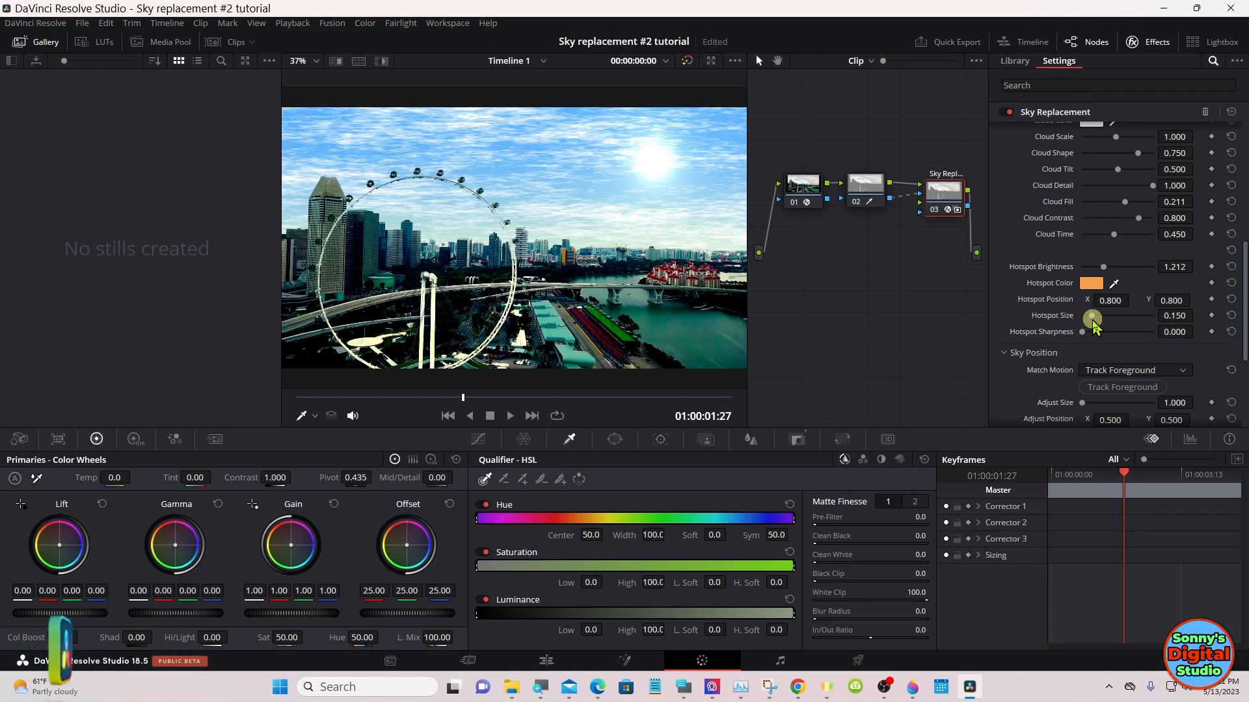
{"action": "scroll", "coordinate": [1095, 322], "scroll_direction": "up", "scroll_amount": 5}
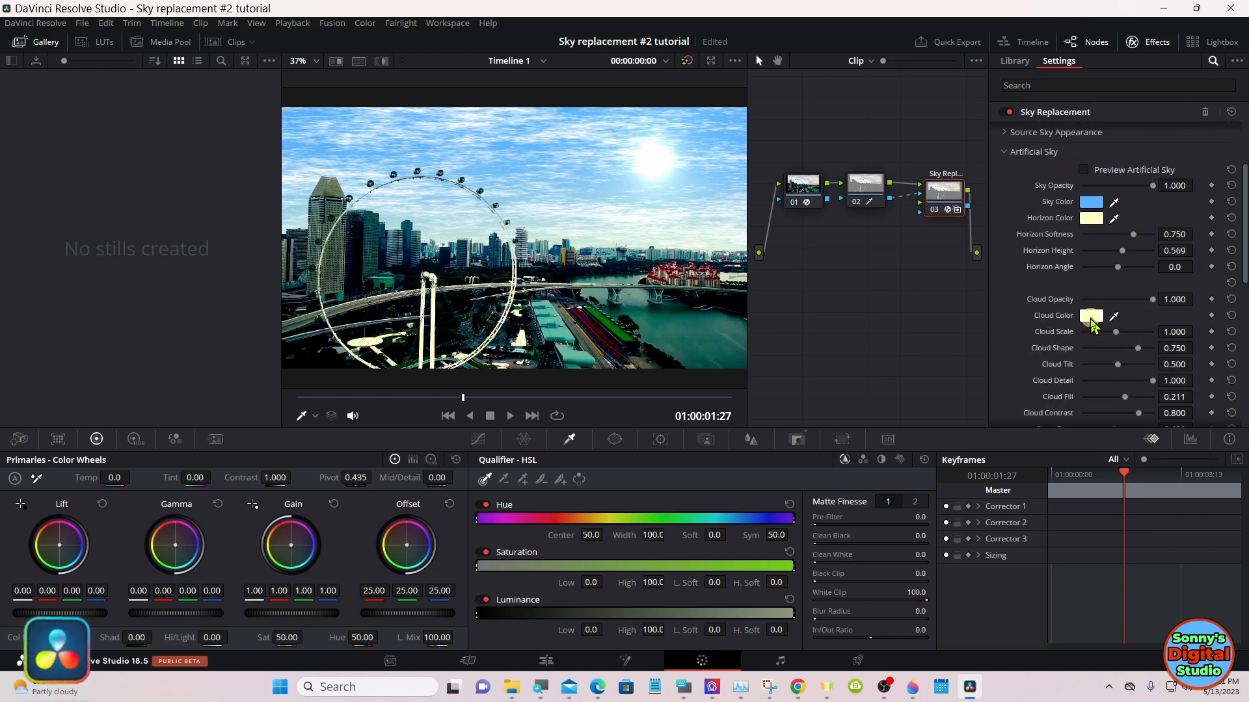
{"action": "left_click_drag", "start_coordinate": [1243, 267], "coordinate": [1244, 350]}
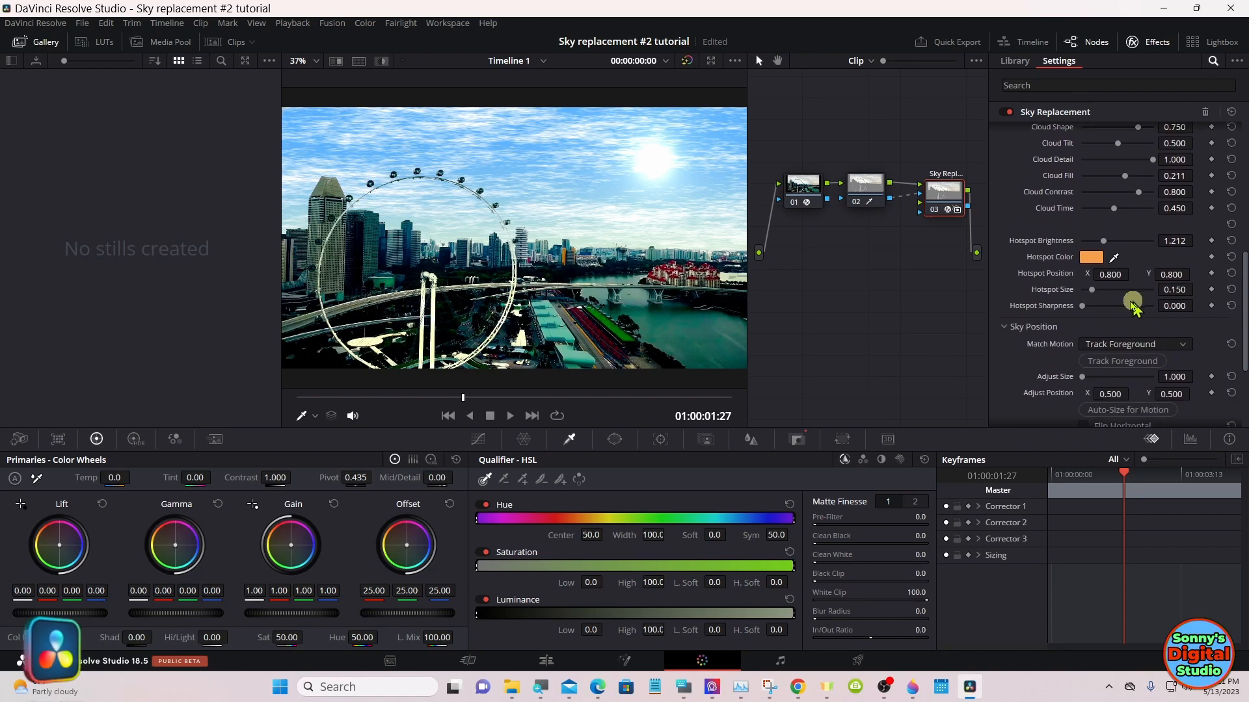
{"action": "left_click_drag", "start_coordinate": [1092, 292], "coordinate": [1094, 296]}
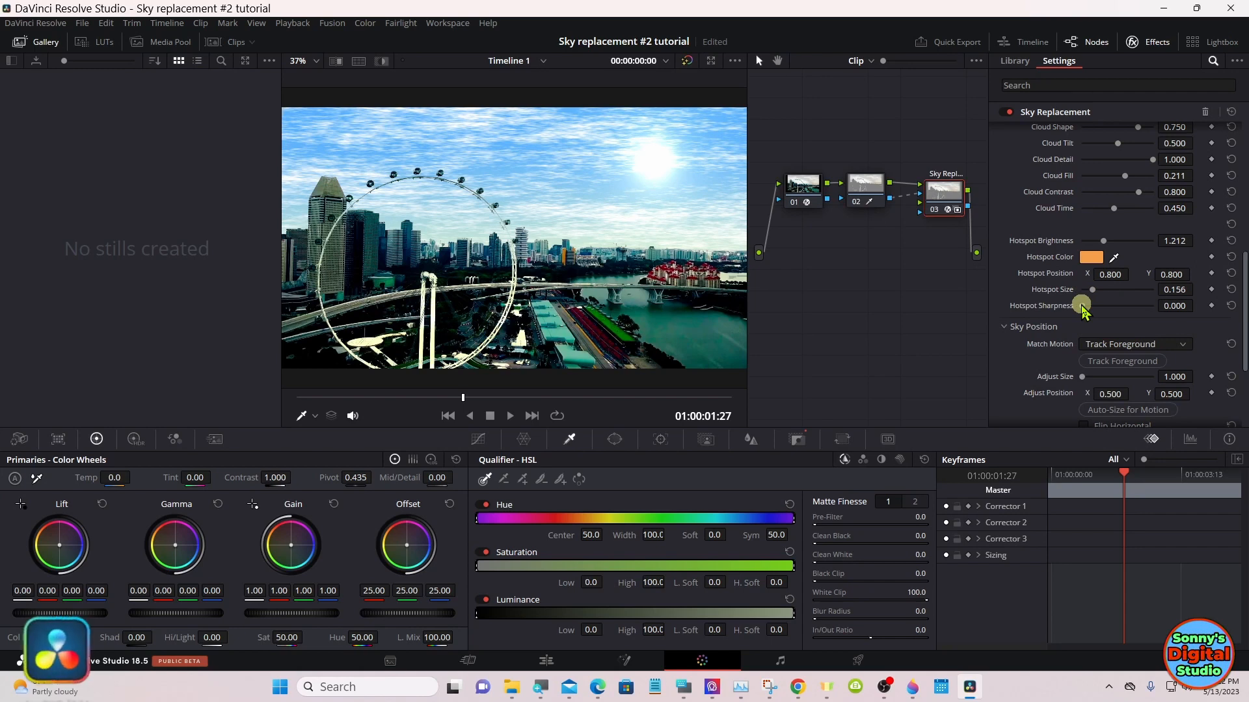
{"action": "left_click_drag", "start_coordinate": [1081, 306], "coordinate": [1078, 309]}
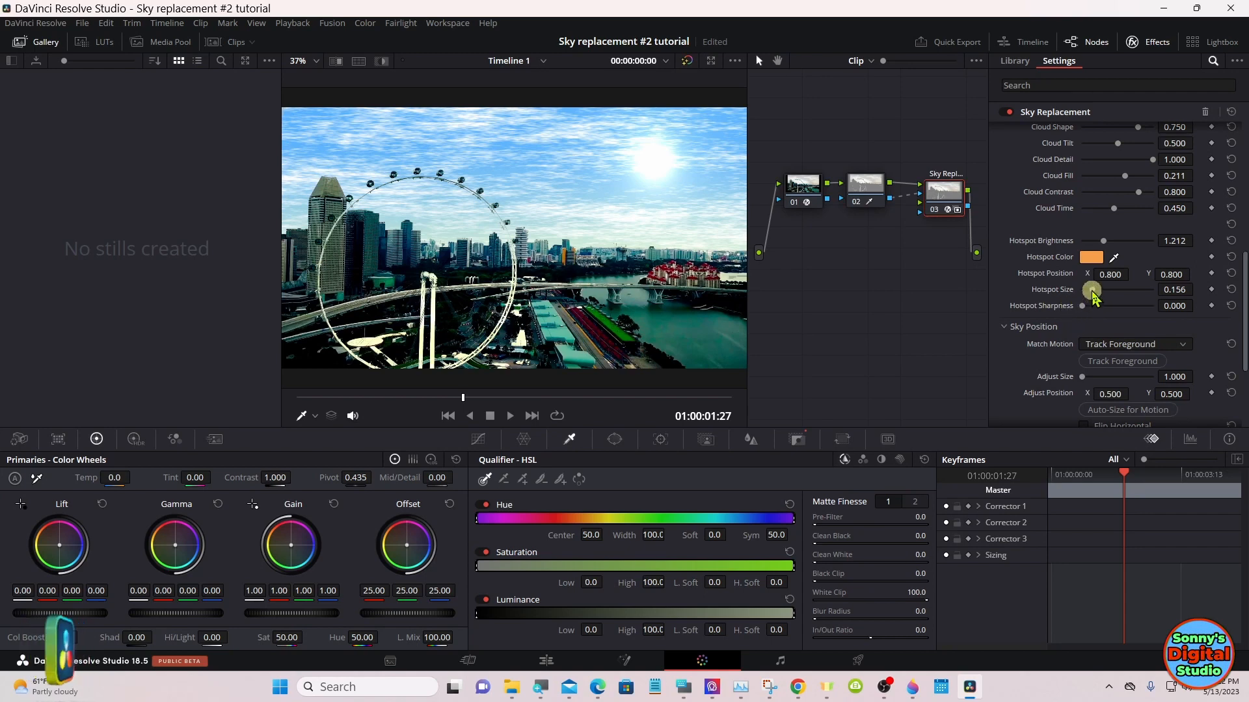
{"action": "mouse_move", "coordinate": [1082, 306]}
{"action": "left_mouse_down"}
{"action": "mouse_move", "coordinate": [1132, 311]}
{"action": "mouse_move", "coordinate": [1093, 293]}
{"action": "left_mouse_up"}
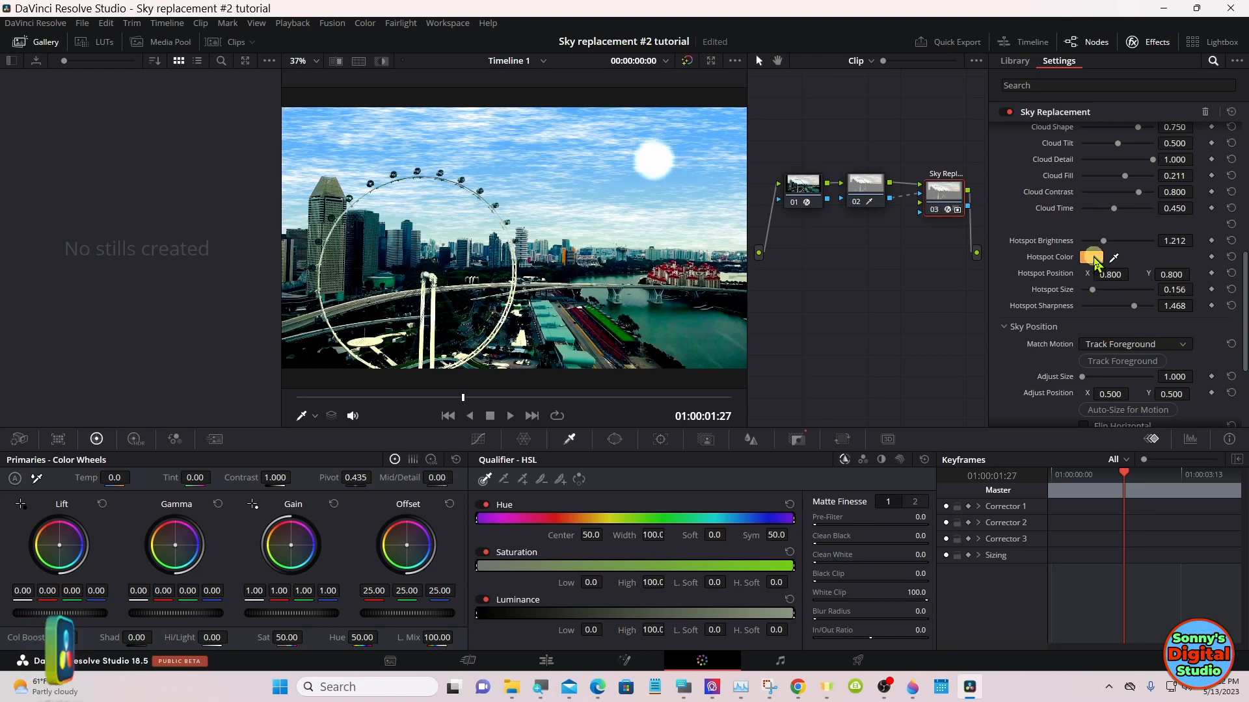
{"action": "mouse_move", "coordinate": [1096, 262]}
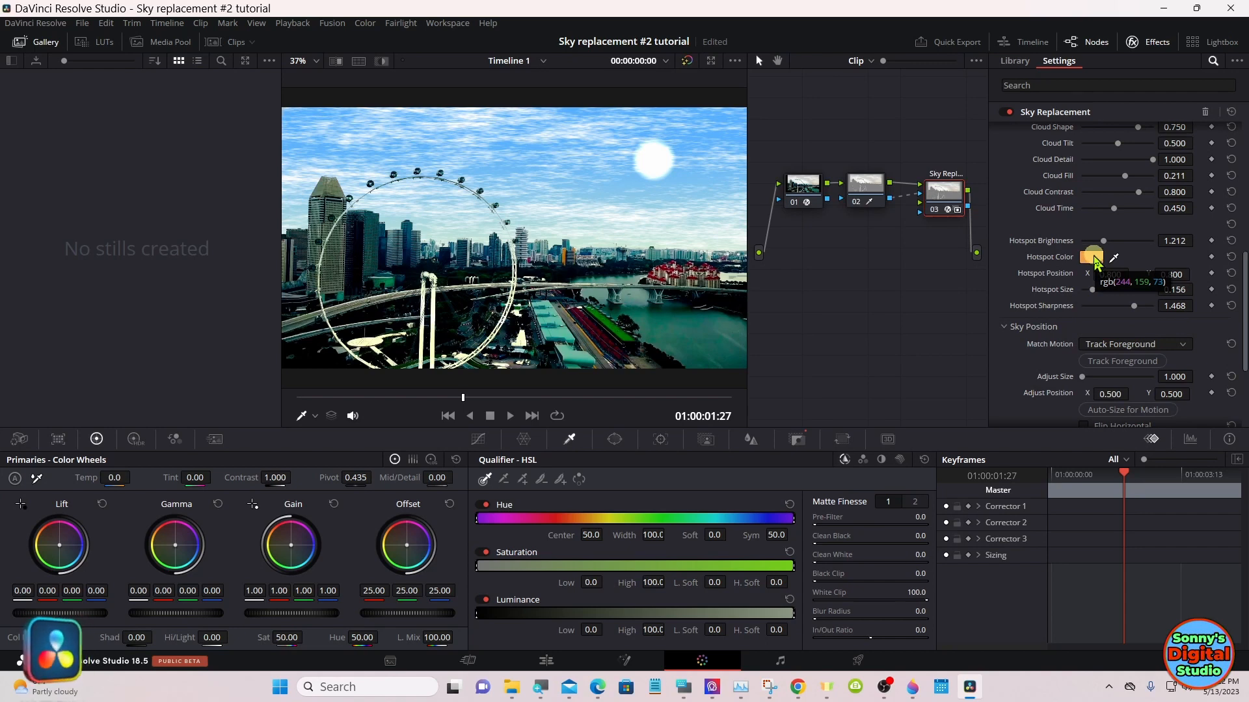
{"action": "left_click_drag", "start_coordinate": [1105, 241], "coordinate": [1058, 246]}
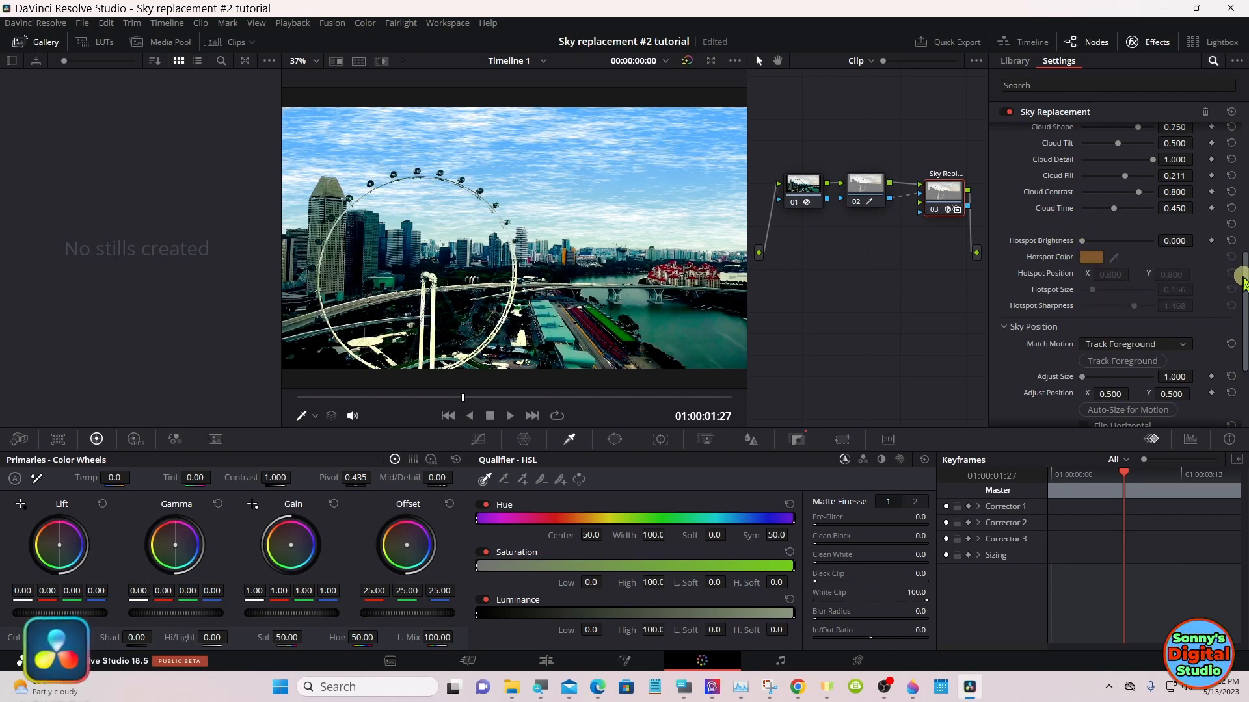
Step: Try out the sky's Adjust Size, return it to 1.000 and keyframe it at the clip's first frame
{"action": "left_click_drag", "start_coordinate": [1242, 283], "coordinate": [1242, 319]}
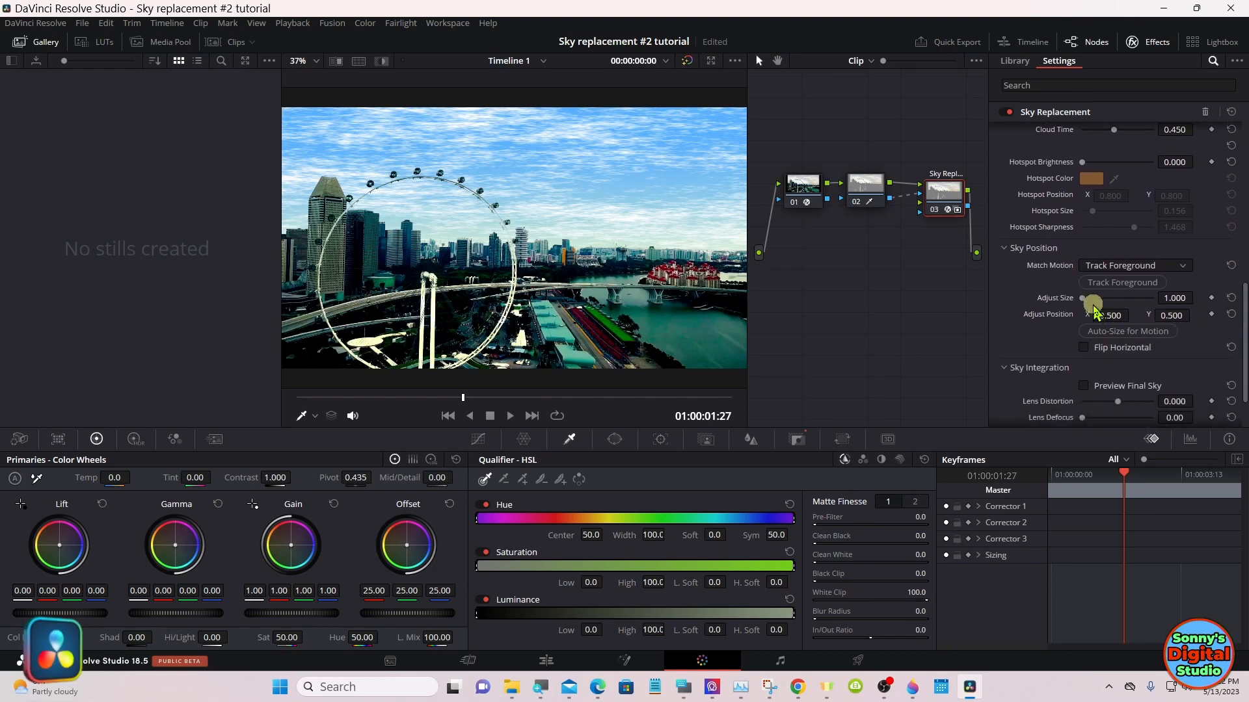
{"action": "left_click_drag", "start_coordinate": [1096, 312], "coordinate": [1080, 303]}
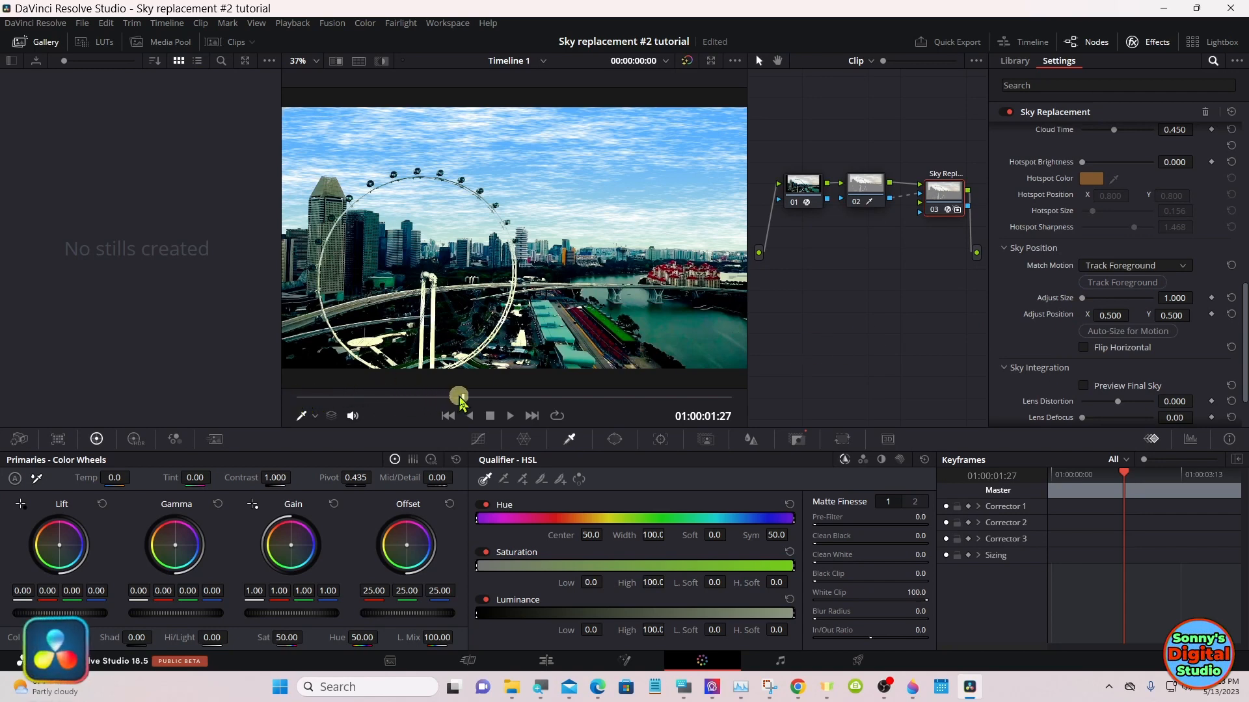
{"action": "left_click_drag", "start_coordinate": [454, 398], "coordinate": [263, 400]}
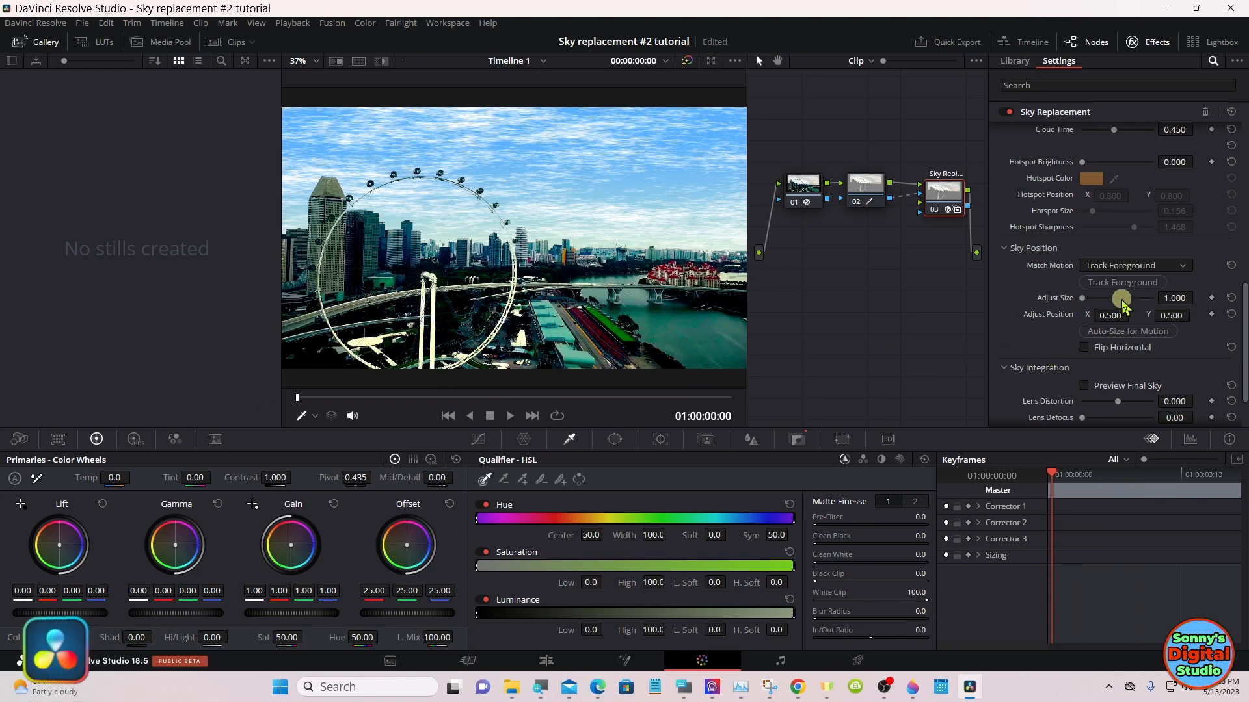
{"action": "left_click_drag", "start_coordinate": [1125, 303], "coordinate": [1078, 304]}
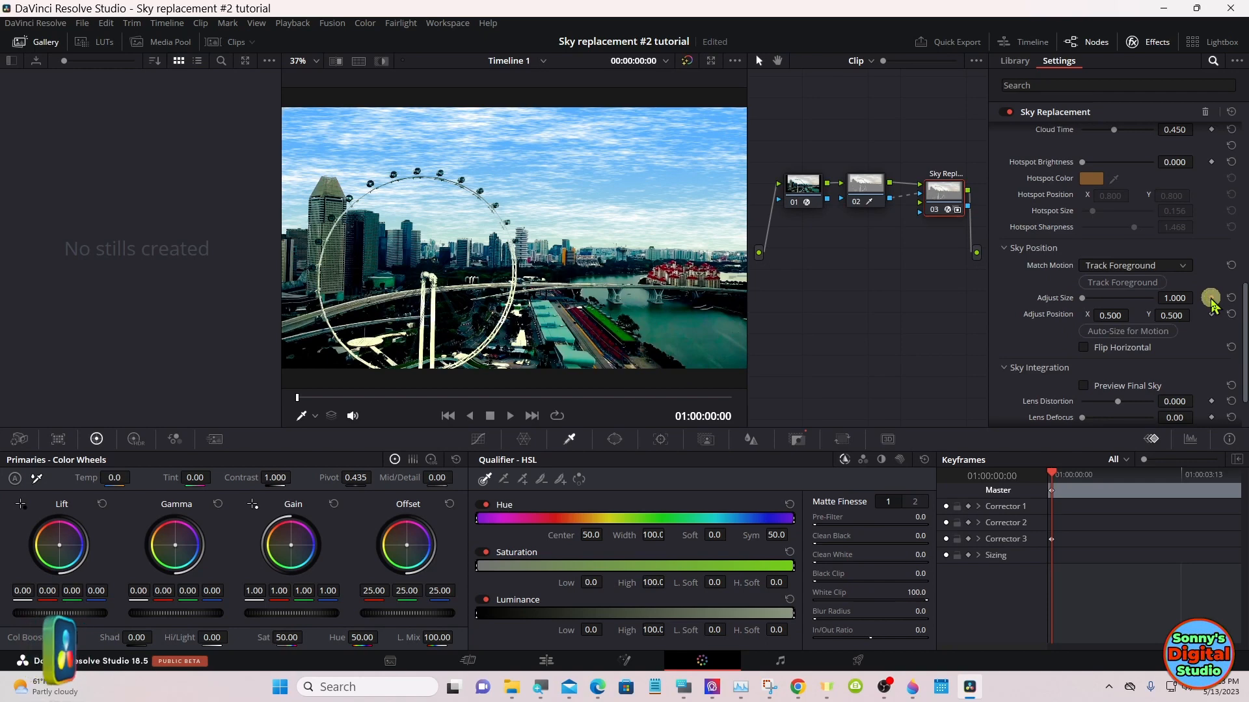
{"action": "left_click", "coordinate": [1211, 298]}
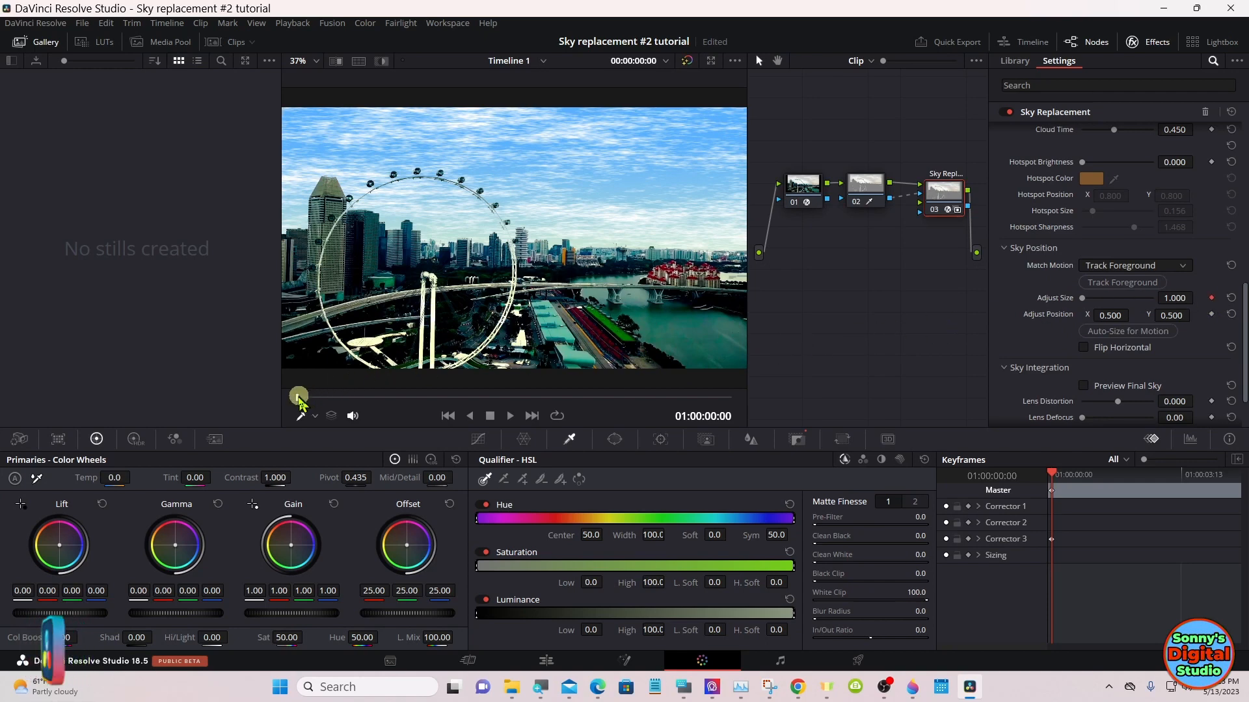
Step: Keyframe the sky's Adjust Size at 5.000 on the clip's last frame, and play the clip from its start on the Edit page
{"action": "left_click_drag", "start_coordinate": [299, 401], "coordinate": [798, 404]}
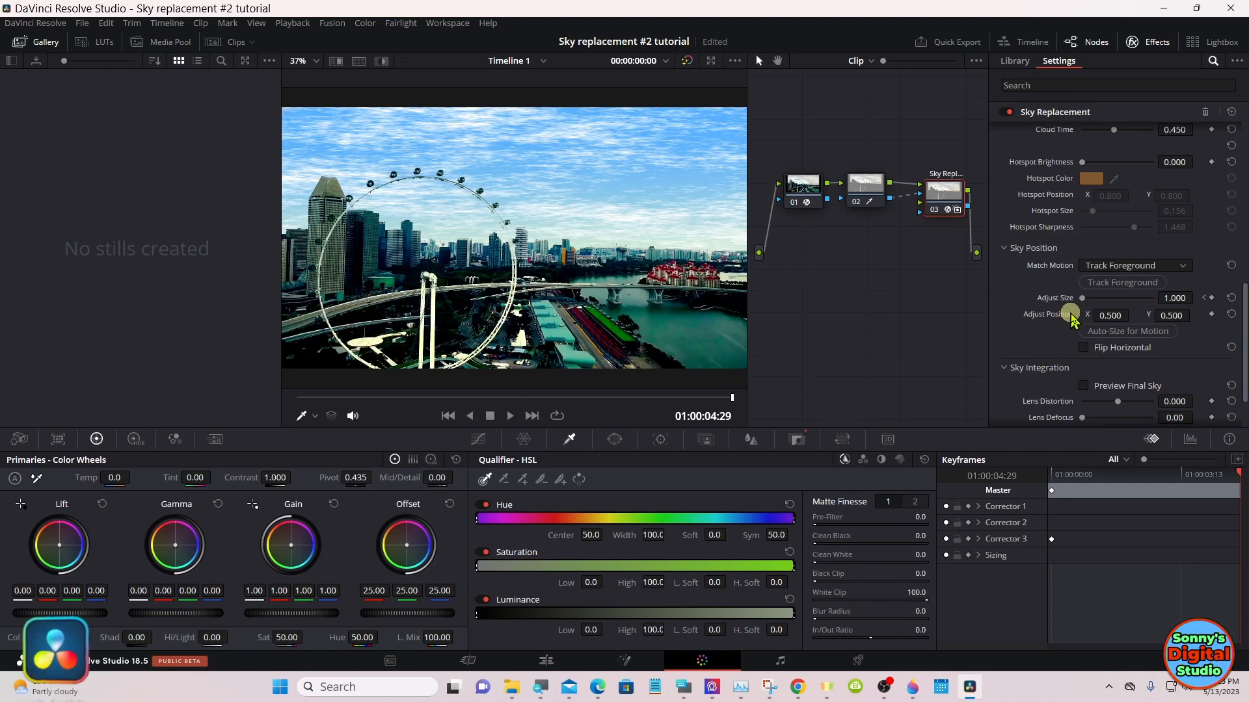
{"action": "left_click_drag", "start_coordinate": [1081, 300], "coordinate": [1176, 304]}
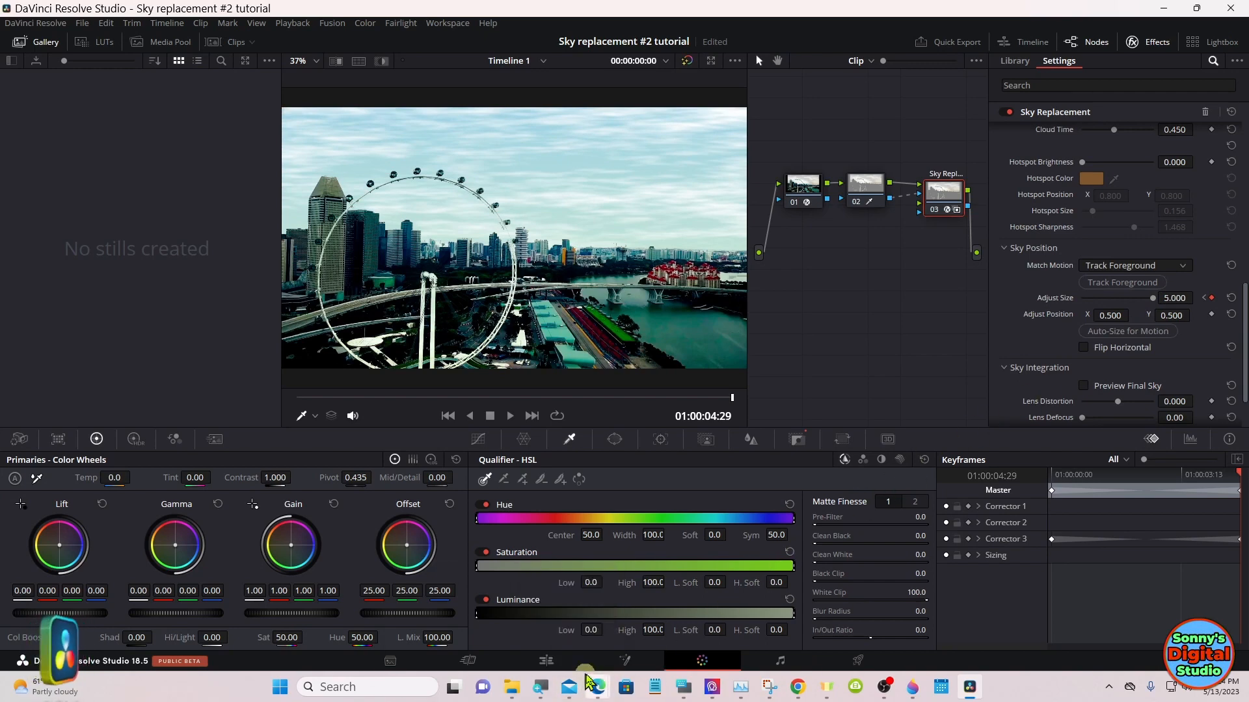
{"action": "mouse_move", "coordinate": [596, 685]}
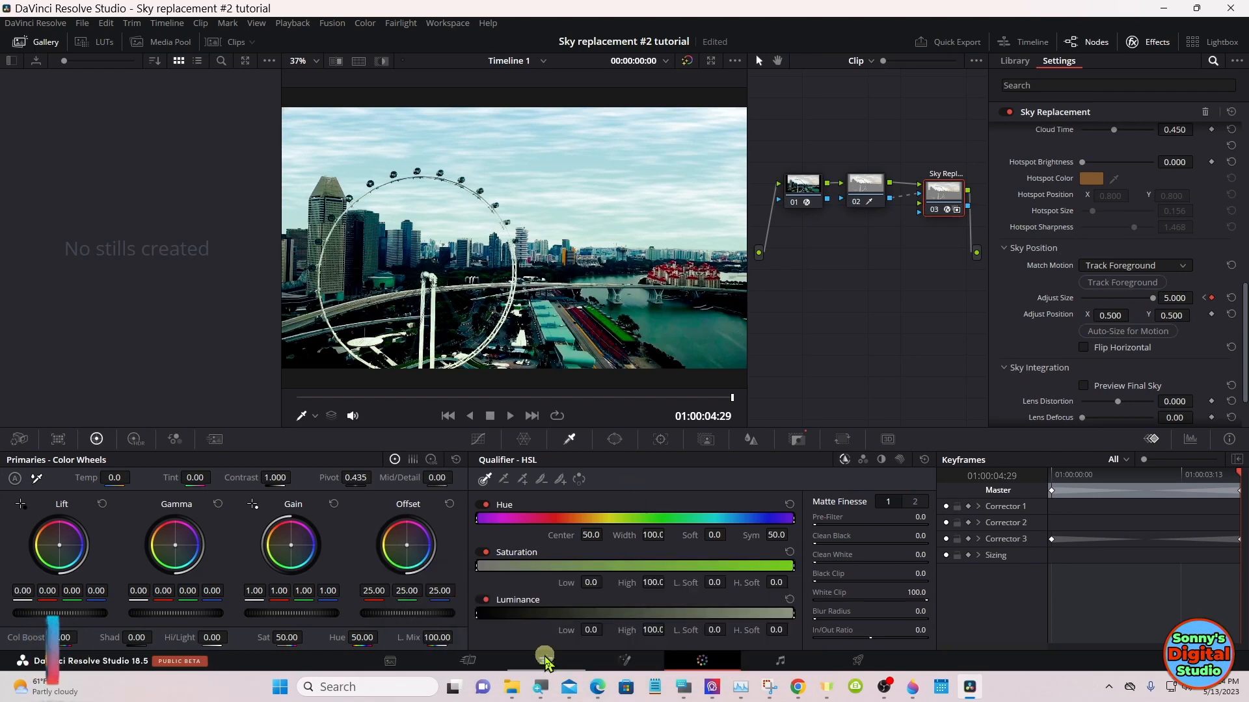
{"action": "left_click", "coordinate": [545, 661]}
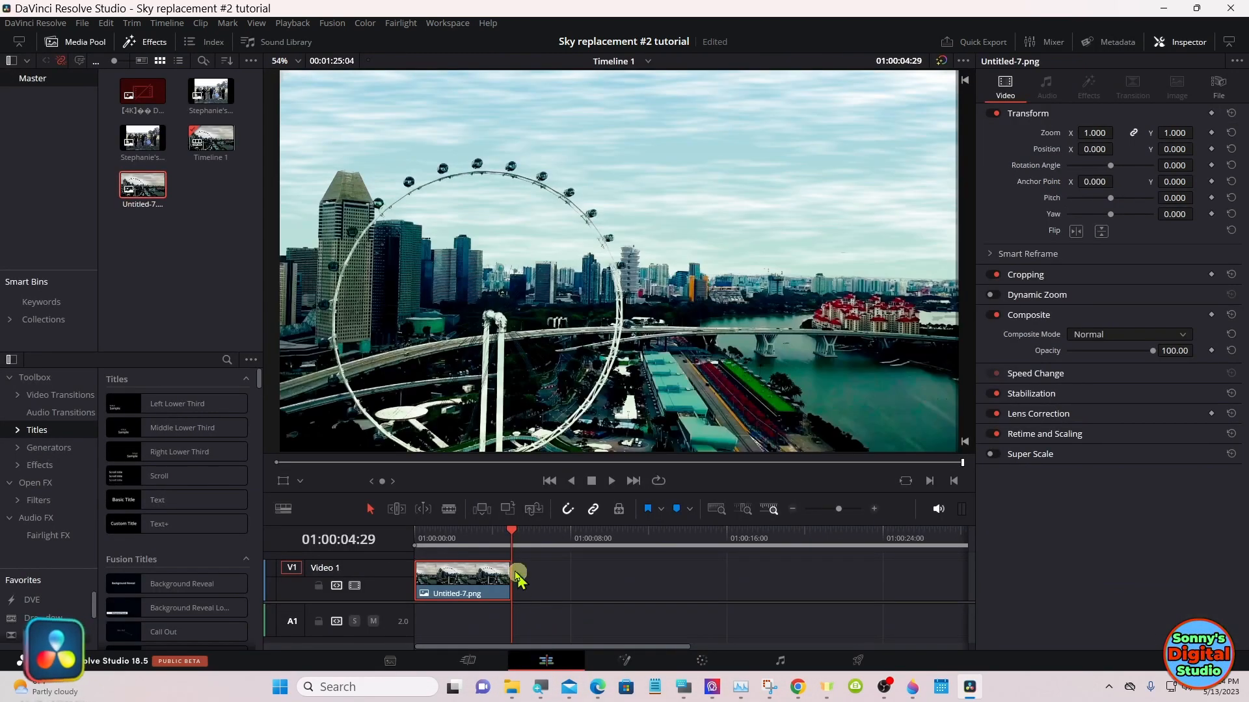
{"action": "left_click", "coordinate": [417, 537]}
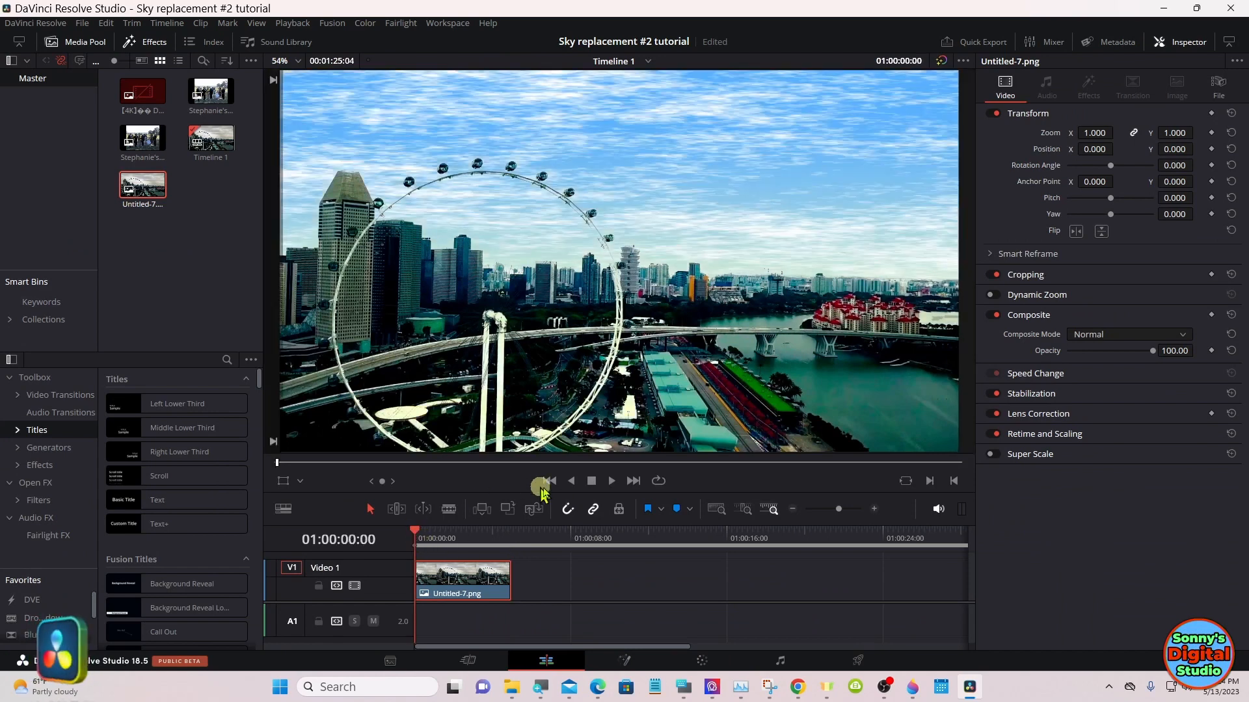
{"action": "left_click", "coordinate": [609, 481]}
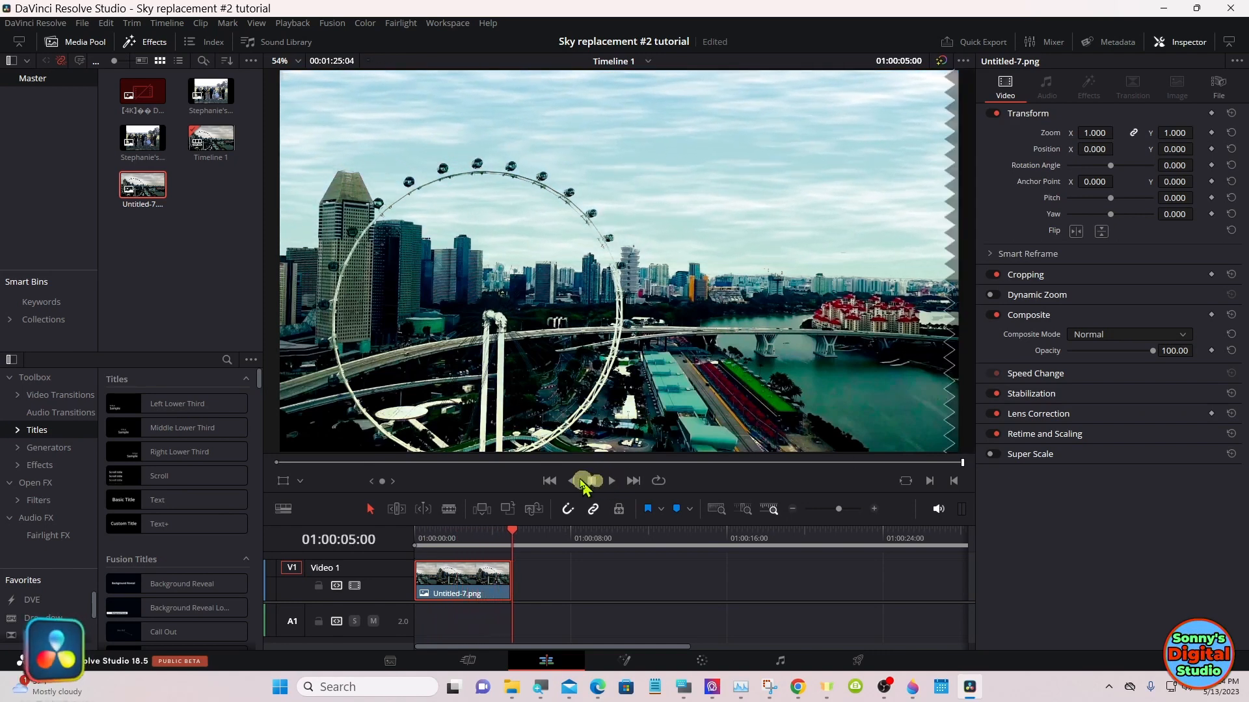
Step: Set the Render Cache to Smart and play the clip again from its start
{"action": "left_click", "coordinate": [292, 25]}
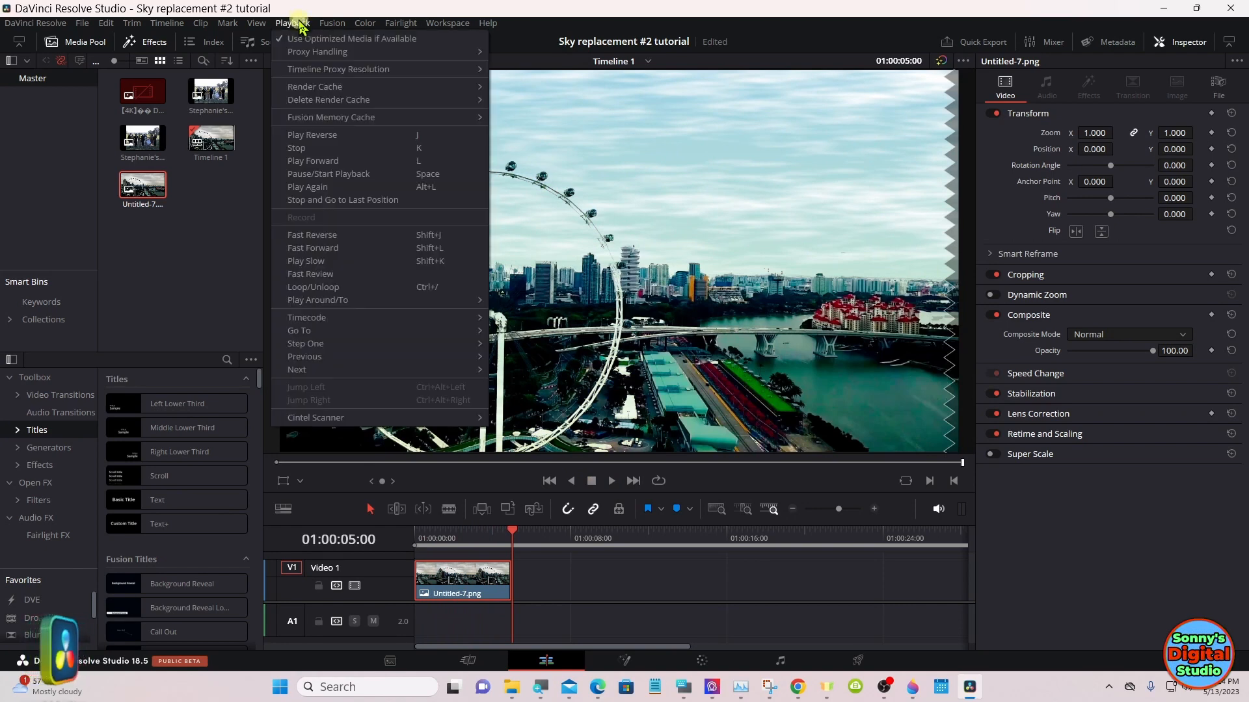
{"action": "mouse_move", "coordinate": [346, 55]}
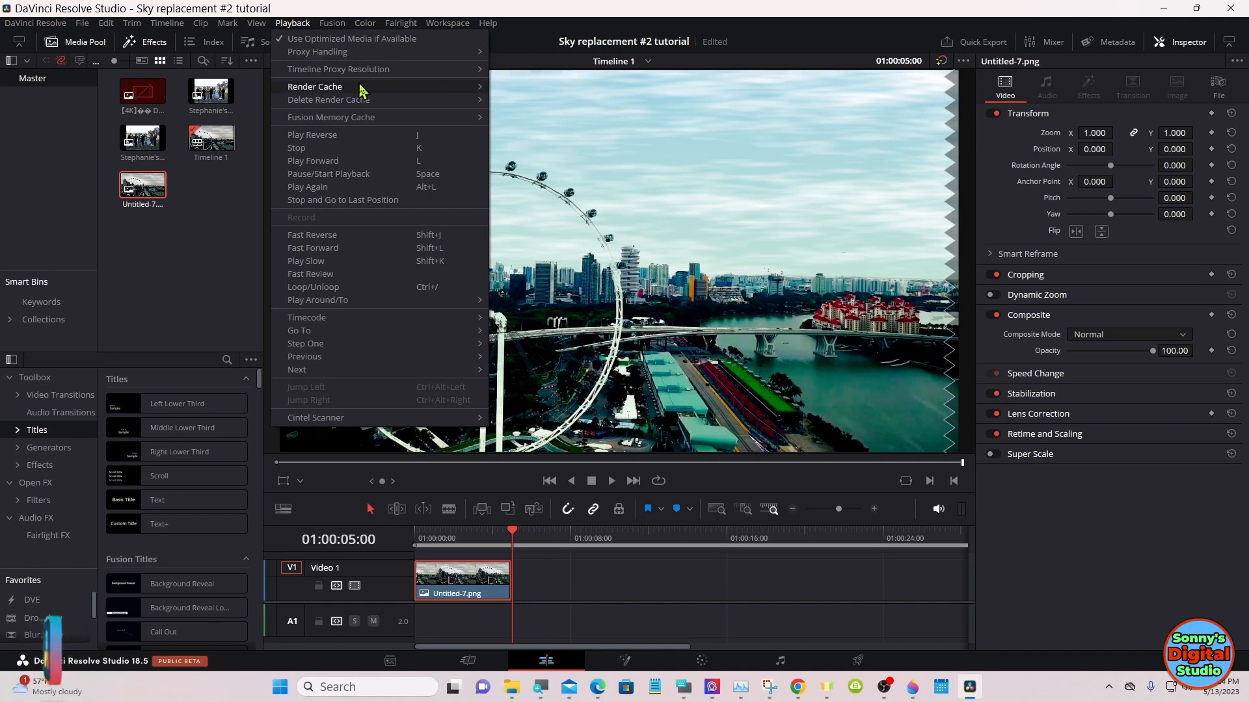
{"action": "mouse_move", "coordinate": [415, 90]}
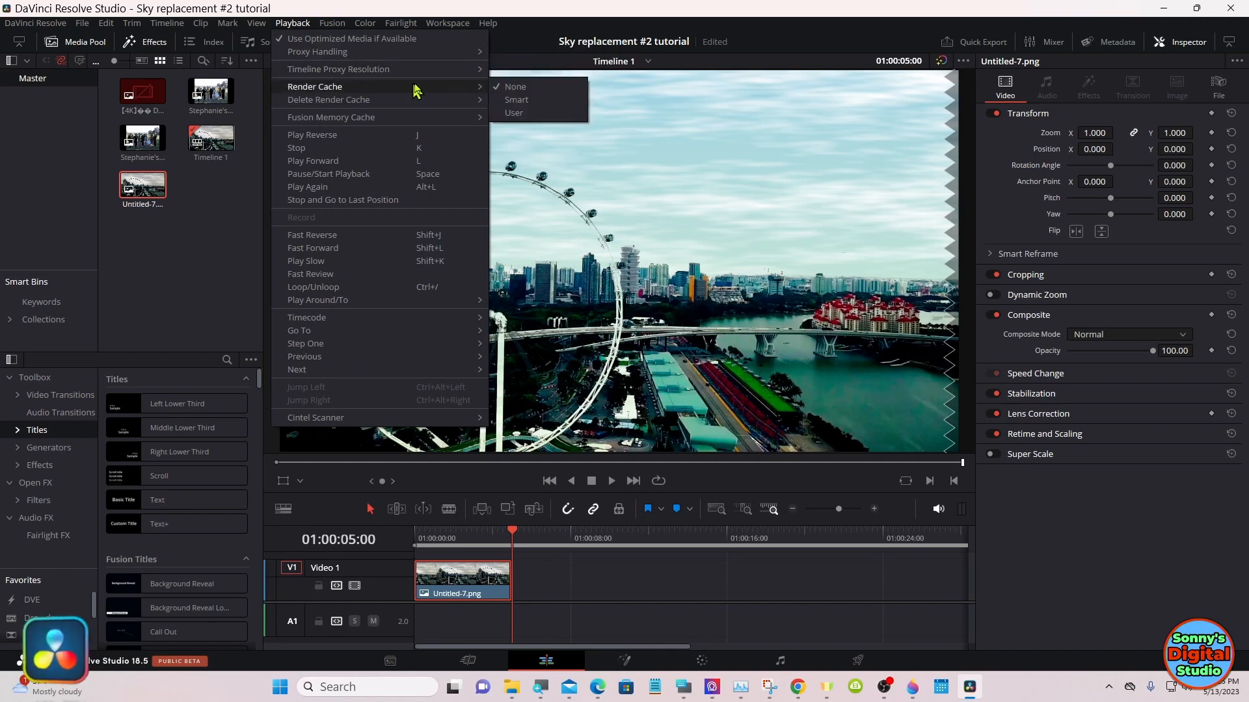
{"action": "left_click", "coordinate": [511, 100]}
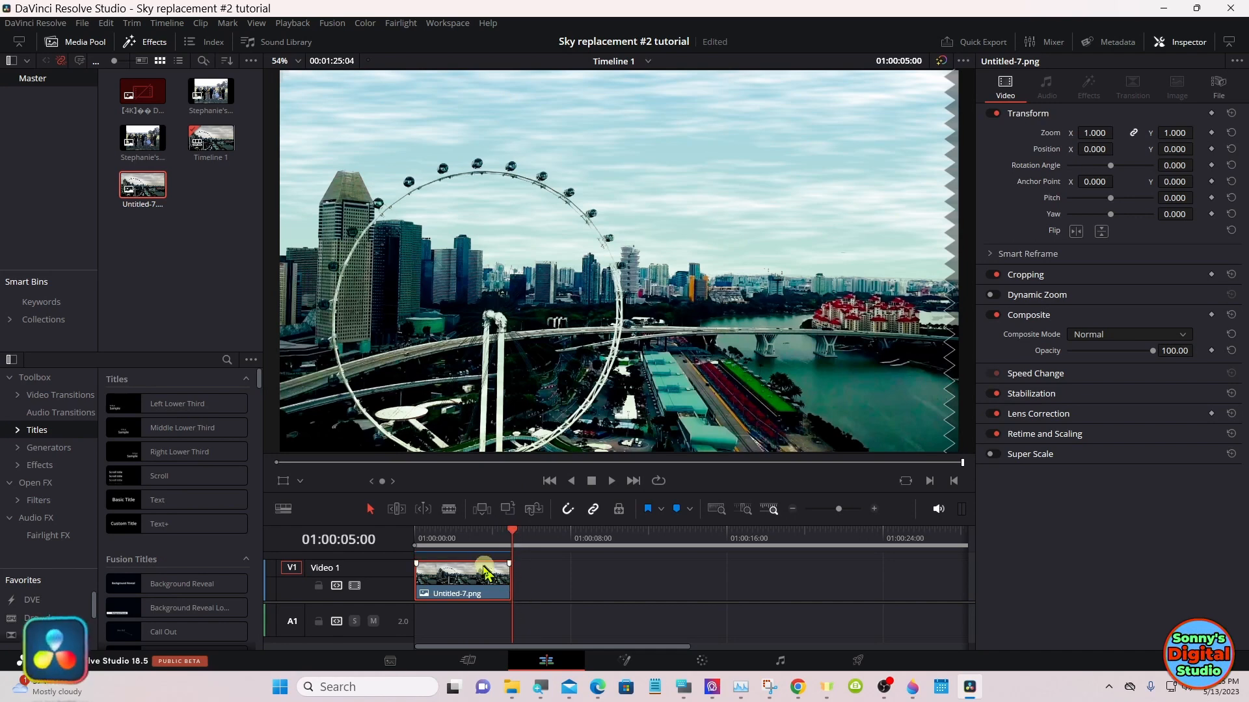
{"action": "left_click", "coordinate": [419, 534]}
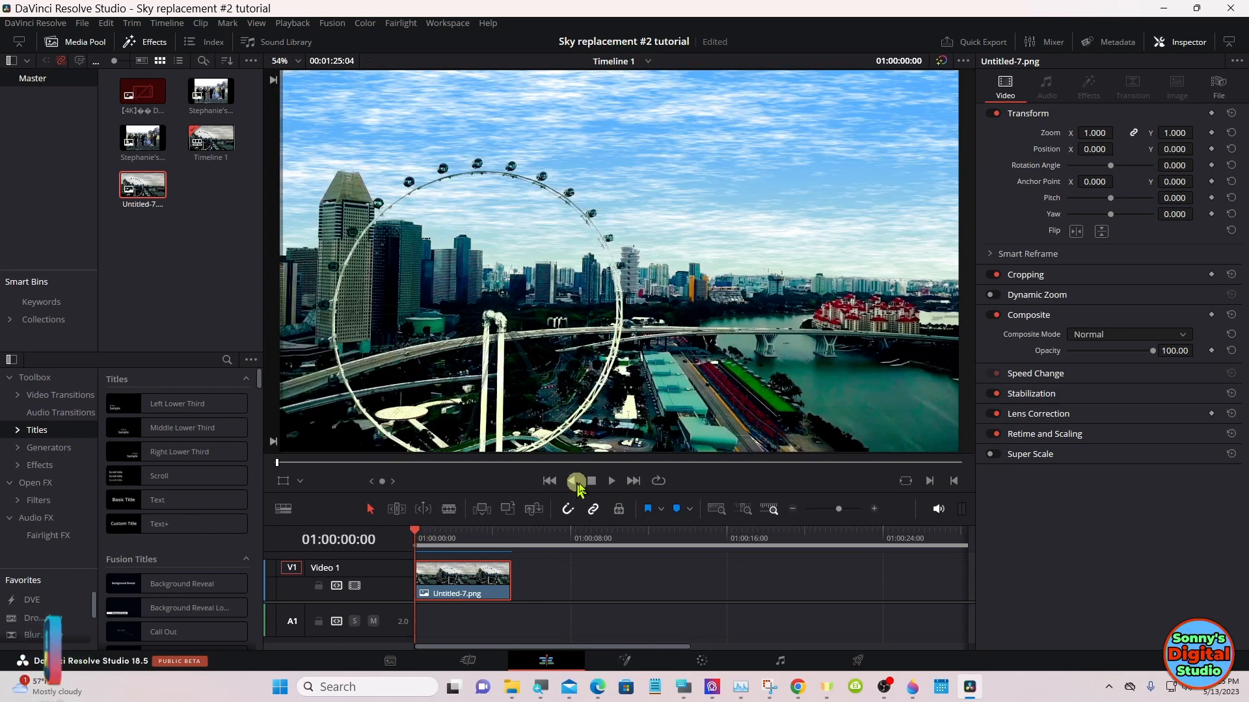
{"action": "left_click", "coordinate": [611, 481]}
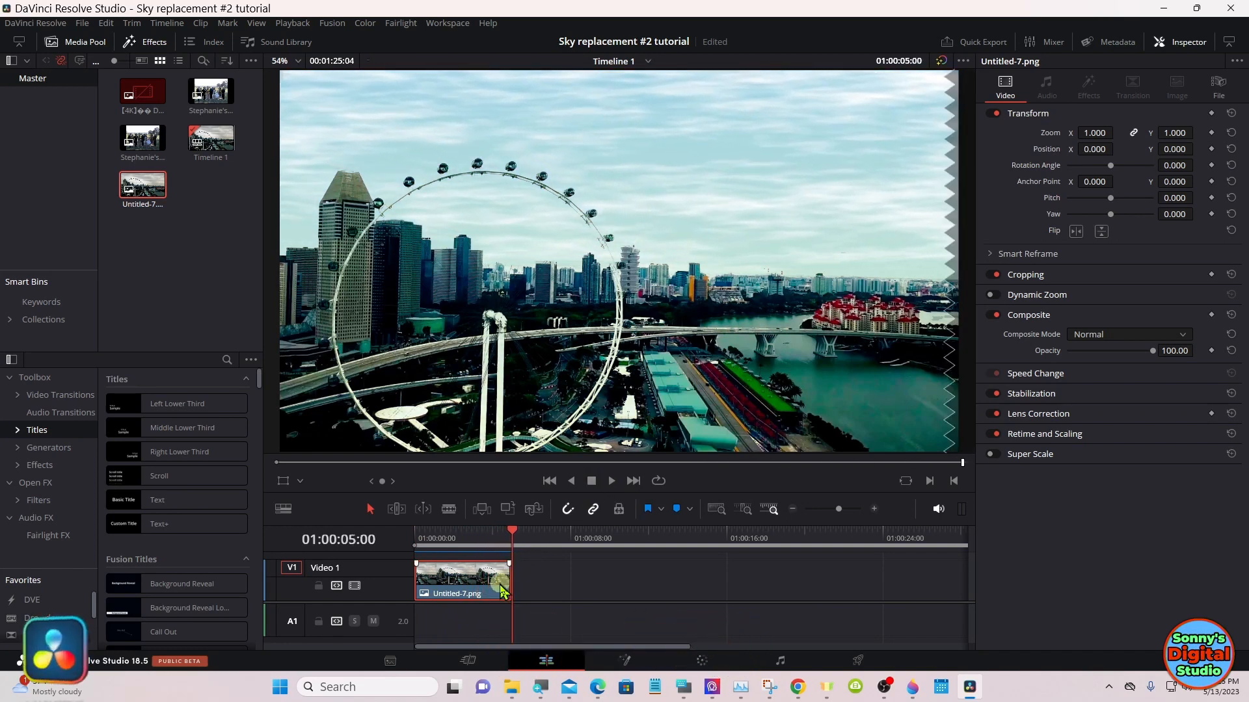
Step: Extend the end of the Untitled-7.png clip on Video 1 to about 01:00:11:19
{"action": "left_click_drag", "start_coordinate": [502, 582], "coordinate": [632, 578]}
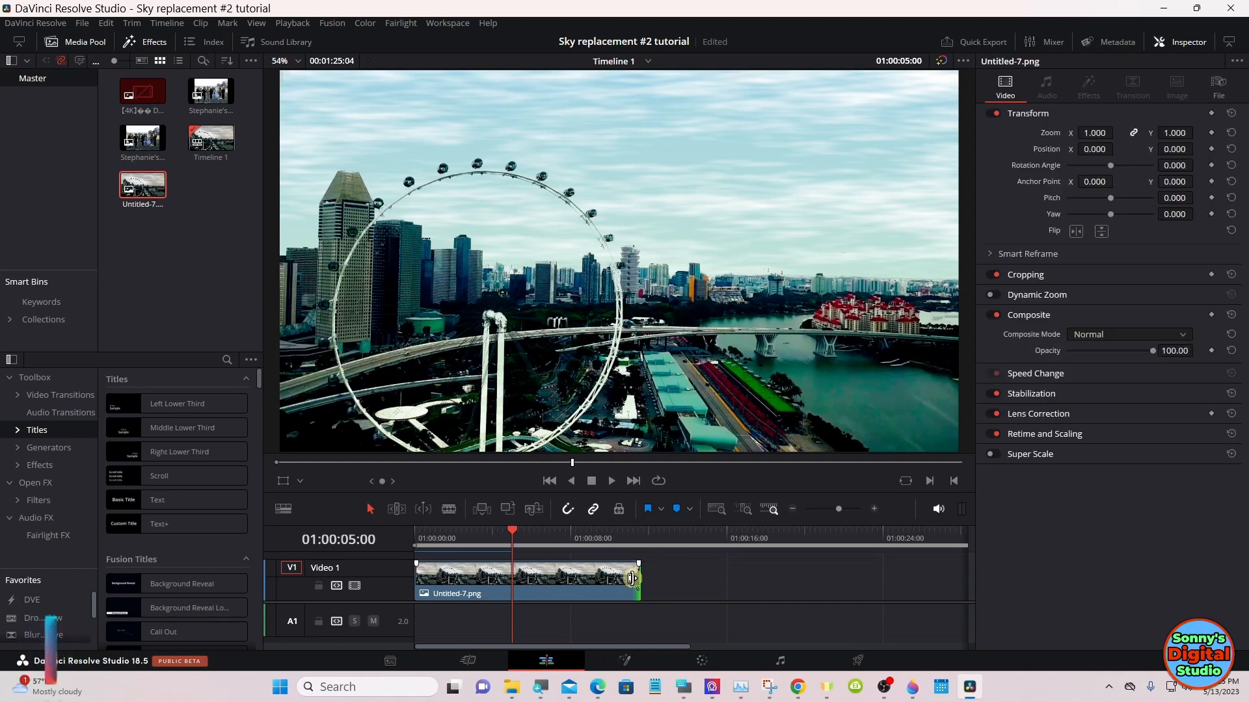
{"action": "left_click_drag", "start_coordinate": [520, 534], "coordinate": [566, 533]}
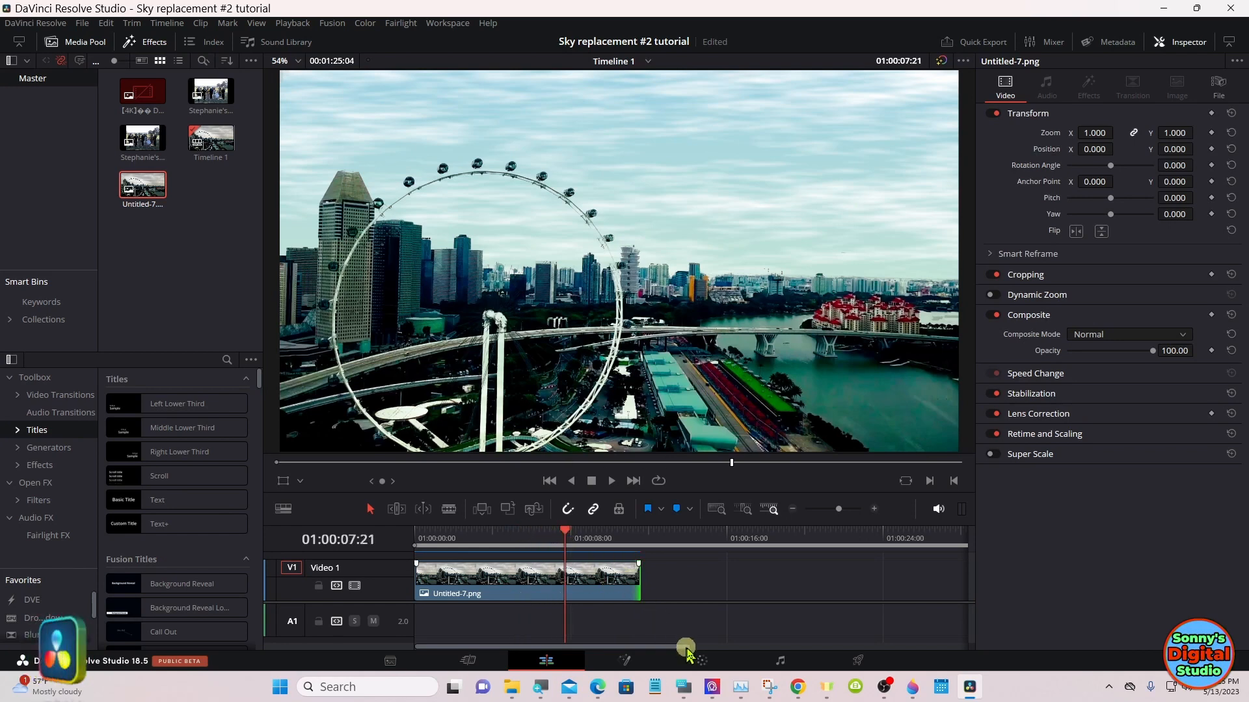
Step: Reset the sky's Adjust Size keyframes, and keyframe it from 1.000 at the first frame to 5.000 at the extended clip's last frame
{"action": "left_click", "coordinate": [702, 660]}
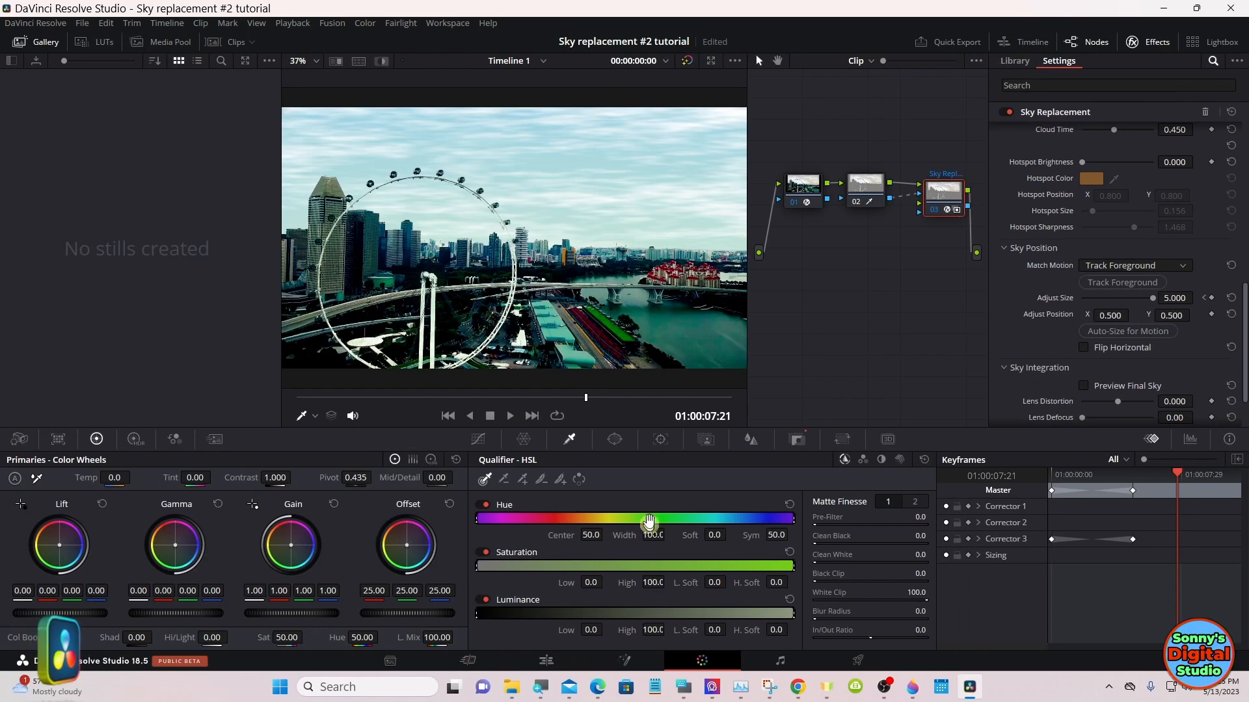
{"action": "left_click_drag", "start_coordinate": [585, 398], "coordinate": [279, 397]}
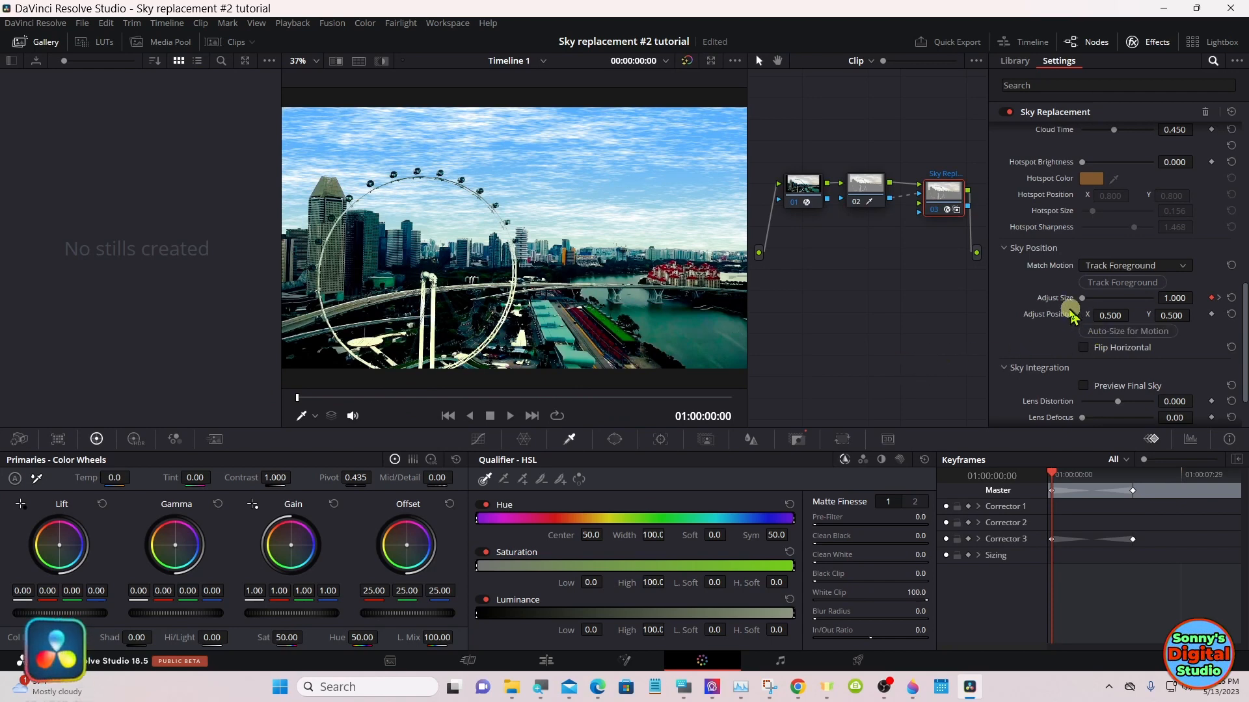
{"action": "left_click", "coordinate": [1228, 298]}
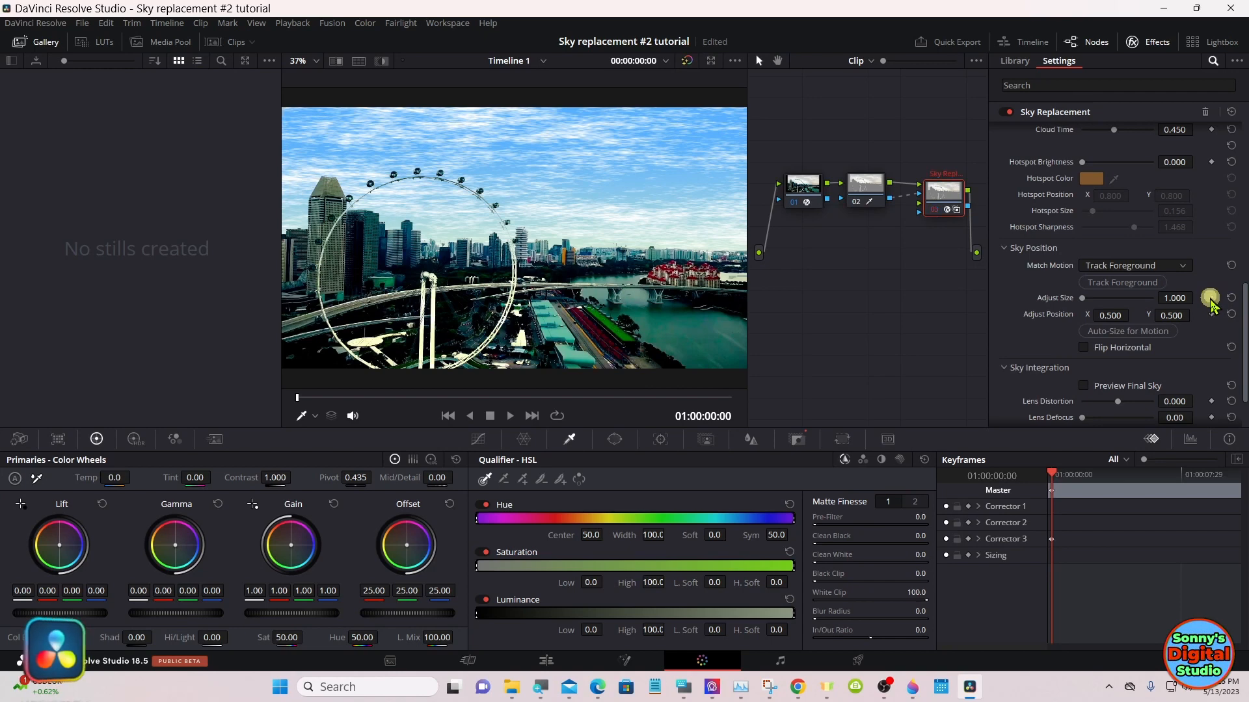
{"action": "left_click", "coordinate": [1211, 298]}
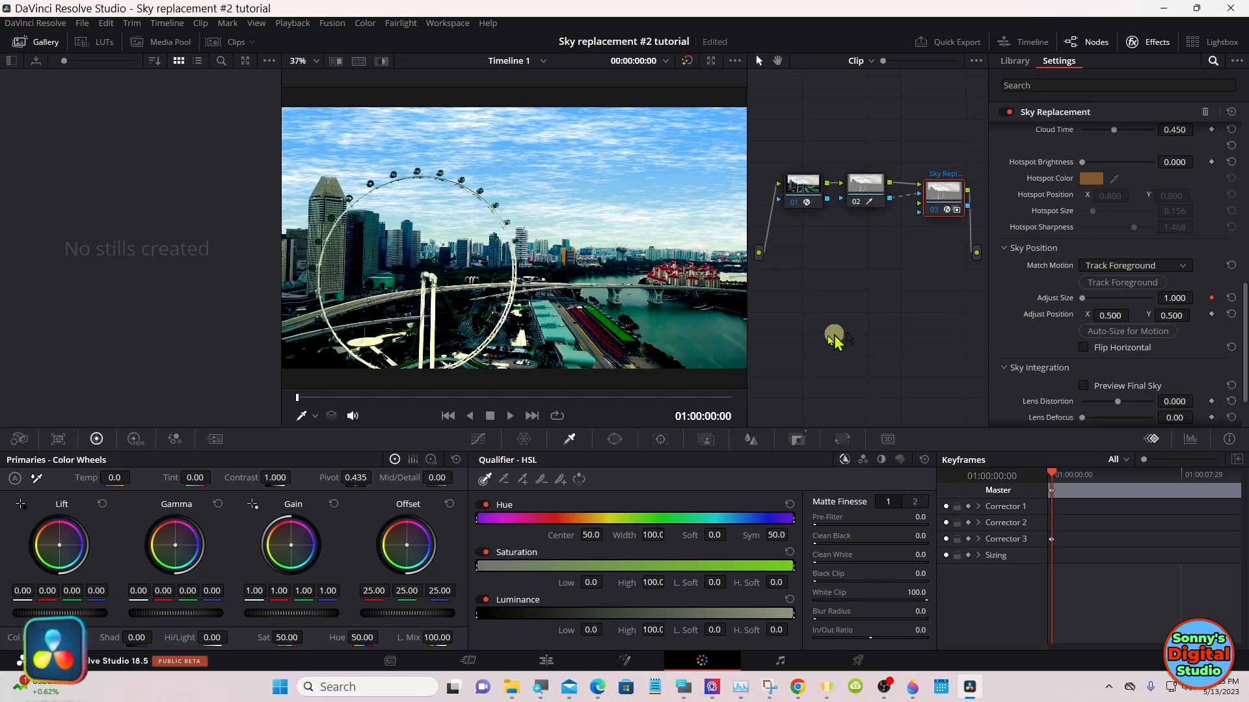
{"action": "left_click_drag", "start_coordinate": [651, 403], "coordinate": [759, 398]}
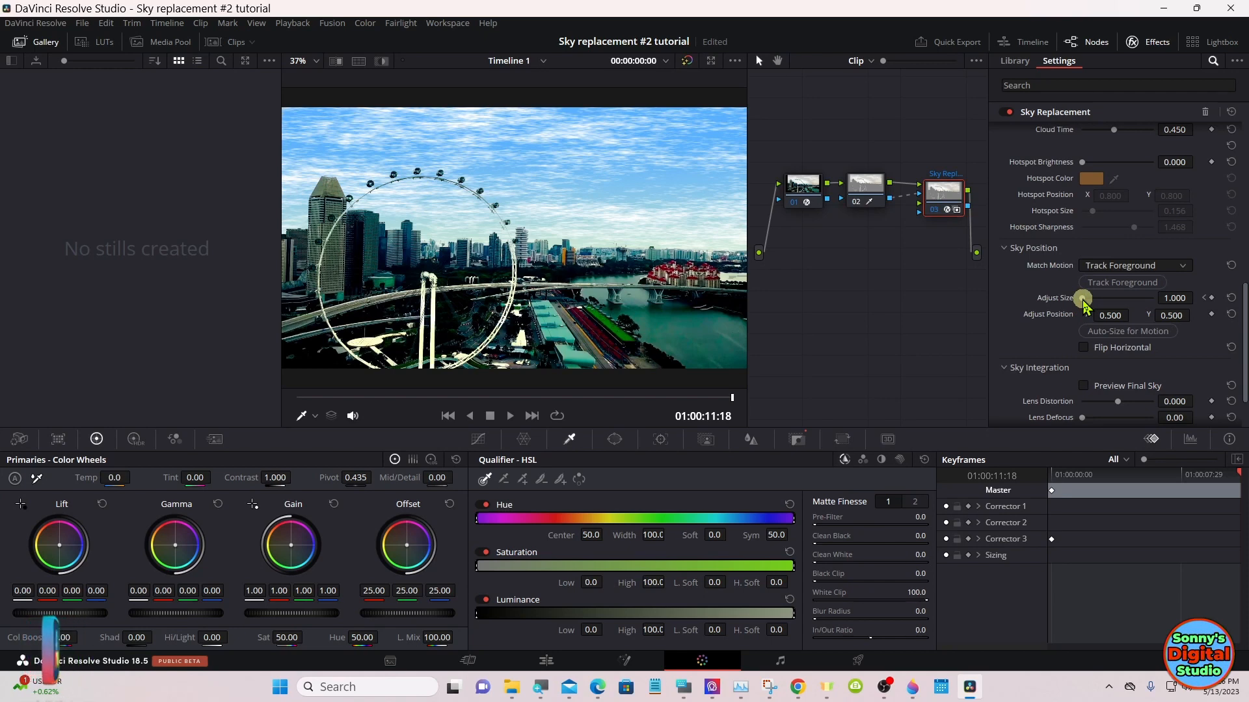
{"action": "left_click_drag", "start_coordinate": [1083, 298], "coordinate": [1170, 298]}
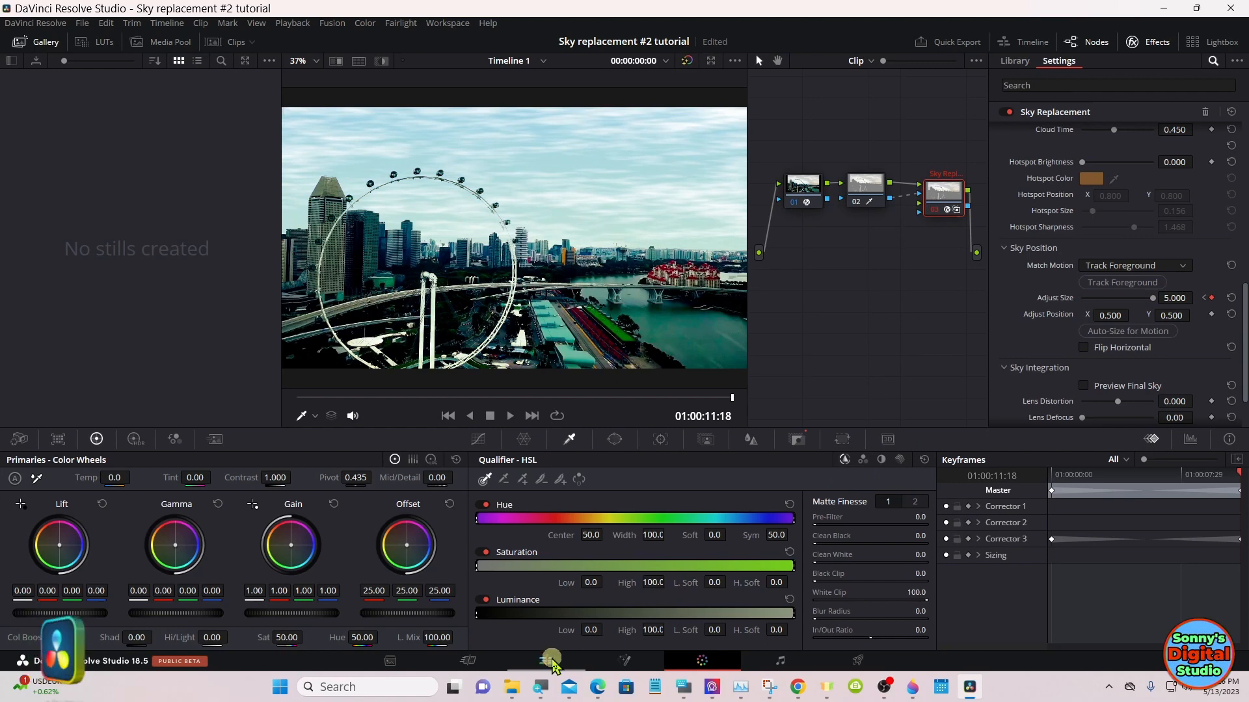
Step: Play the extended clip from its start on the Edit page, and return the playhead to the beginning
{"action": "left_click", "coordinate": [546, 661]}
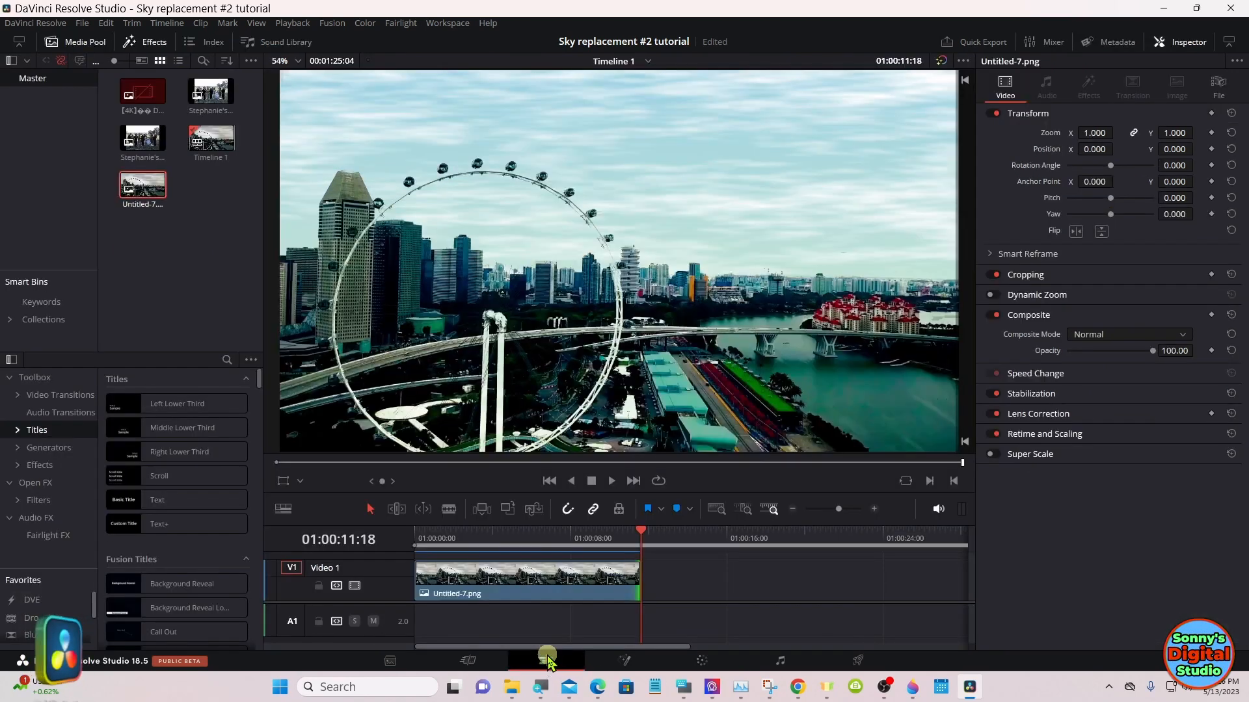
{"action": "left_click_drag", "start_coordinate": [488, 535], "coordinate": [417, 536]}
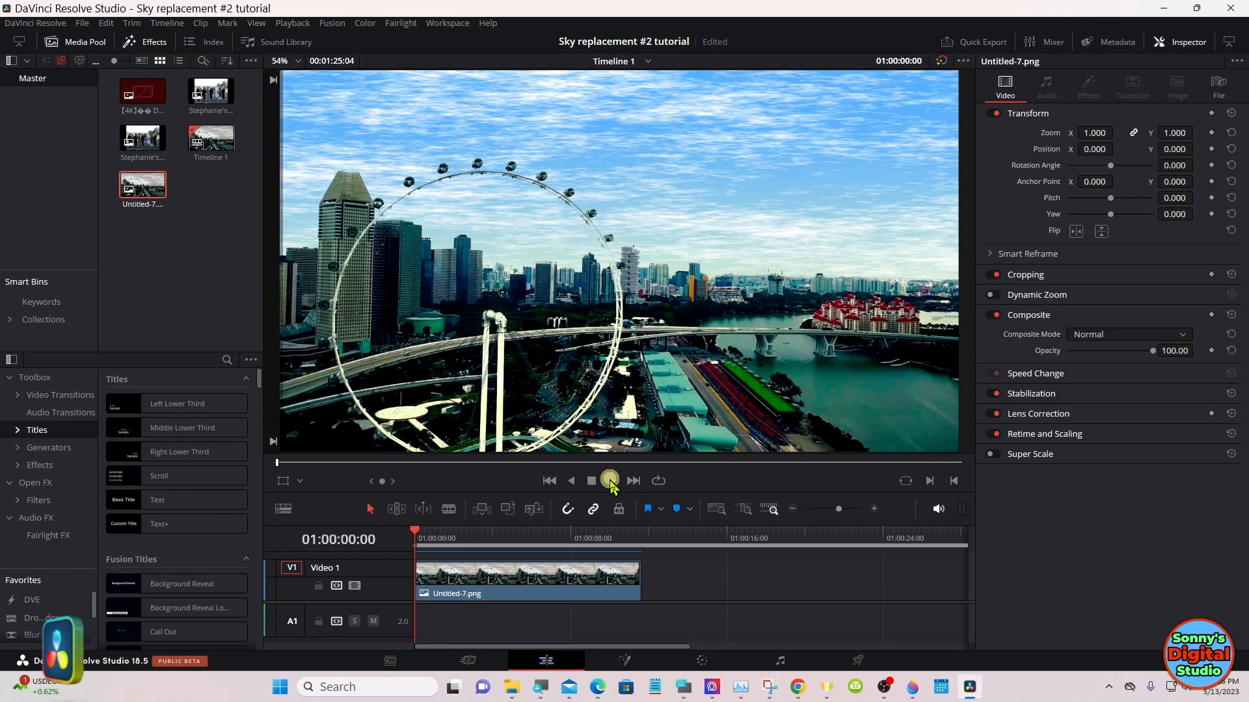
{"action": "left_click", "coordinate": [610, 481]}
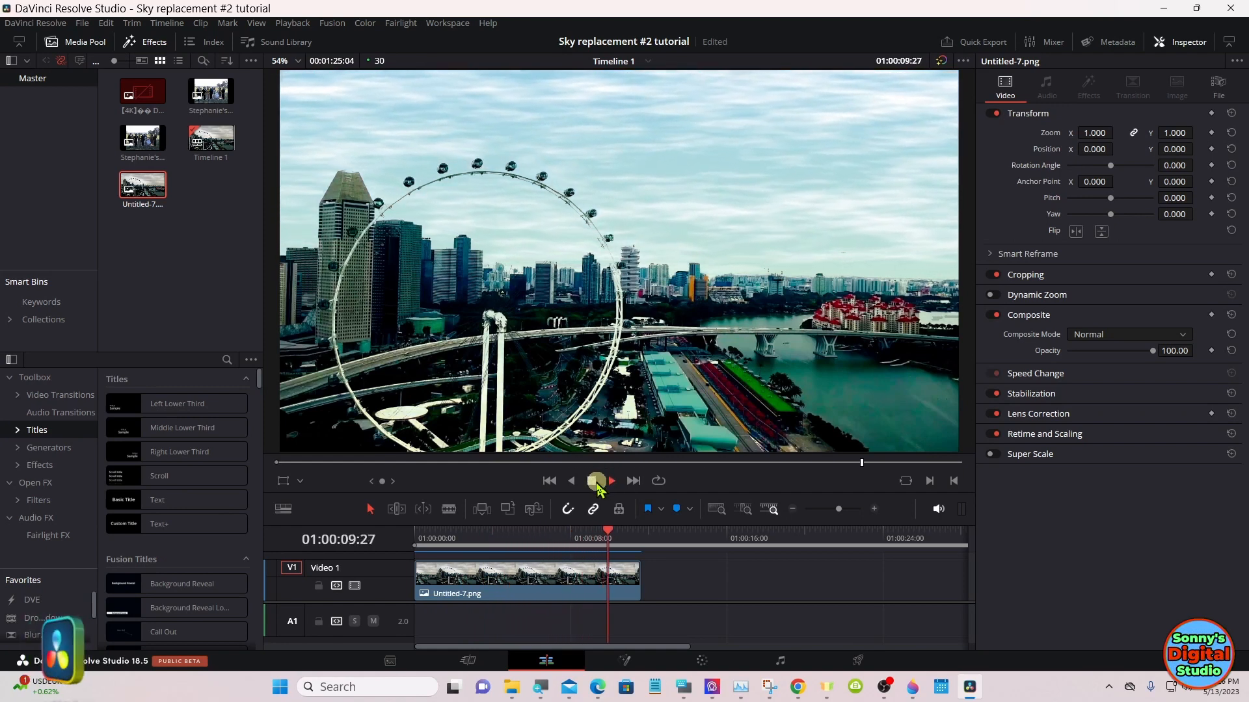
{"action": "left_click", "coordinate": [595, 485]}
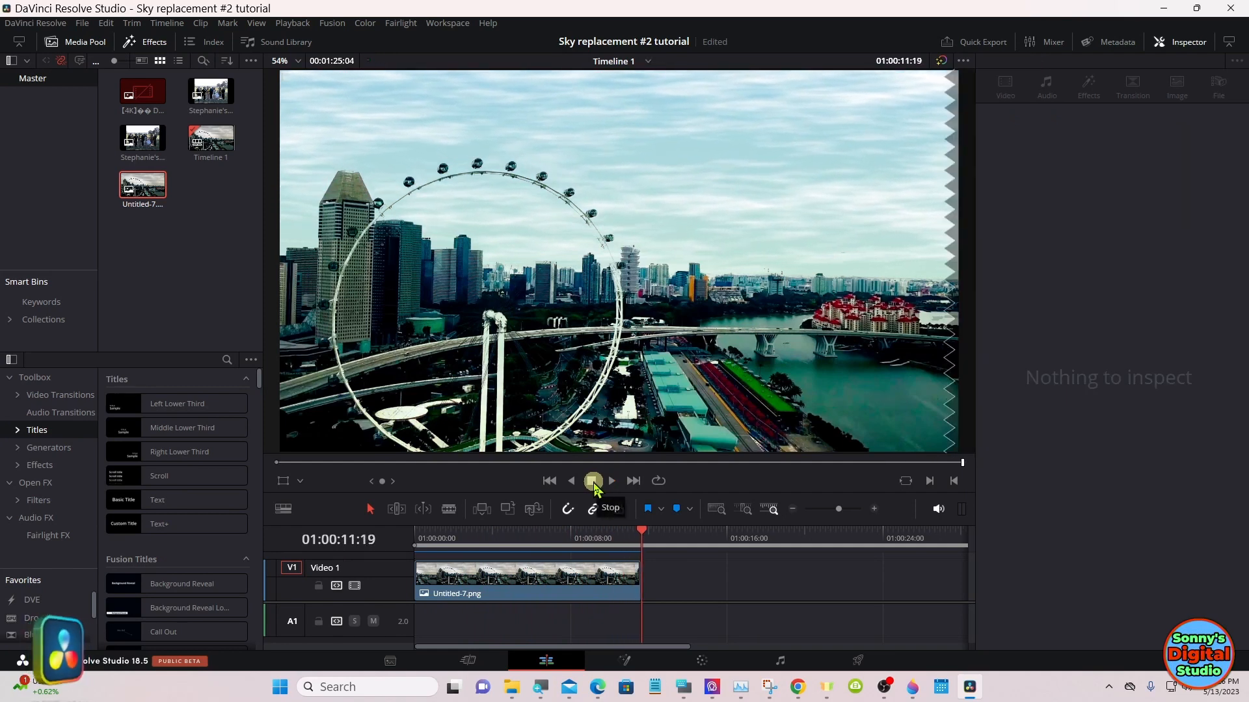
{"action": "left_click", "coordinate": [418, 530]}
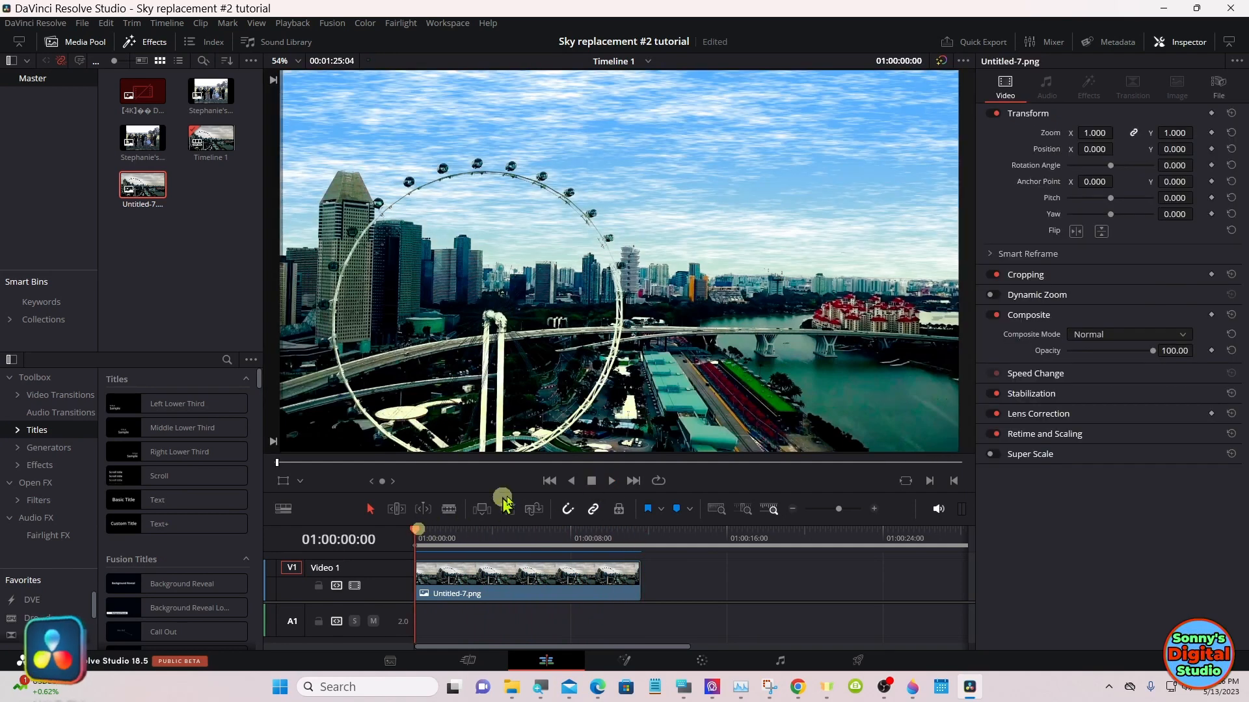